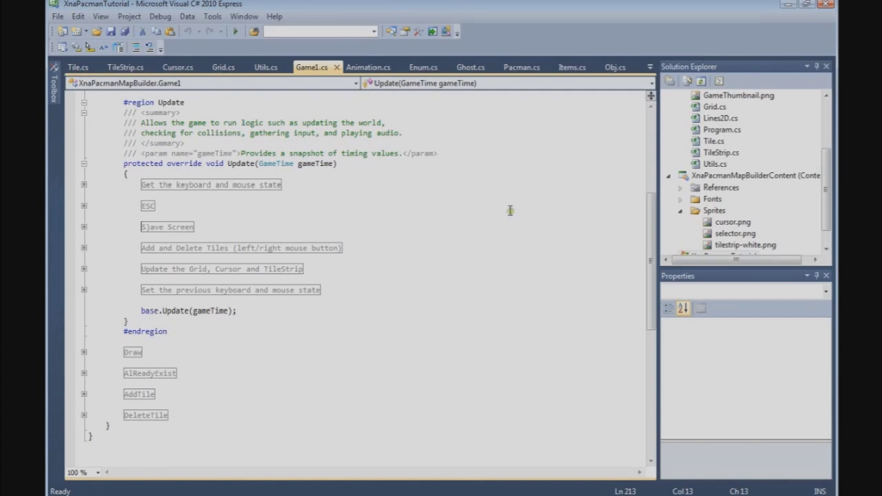
- Launch the XnaPacmanMapBuilder map editor with Start Debugging and scroll to the corner tiles
left_click(235, 33)
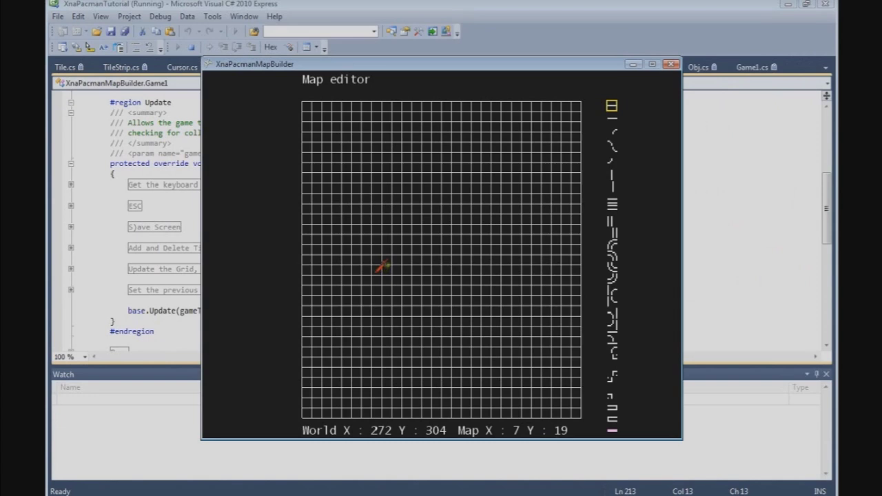
scroll(379, 270, "down", 8)
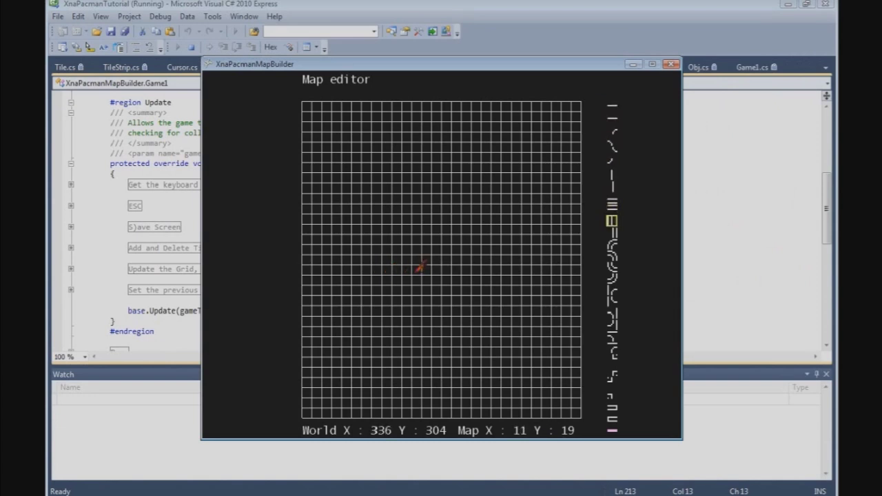
scroll(420, 267, "down", 2)
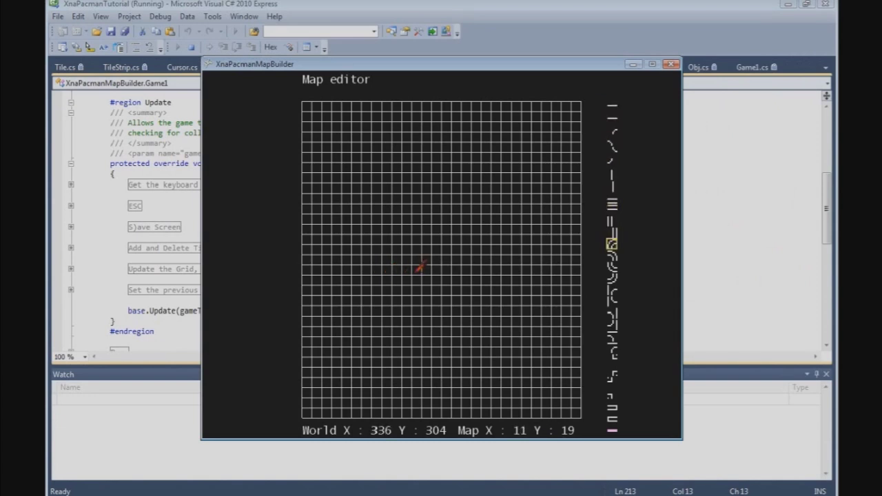
- Place matching rounded corner tiles in the top-left, top-right, bottom-left and bottom-right grid cells
left_click(308, 105)
scroll(562, 122, "down", 1)
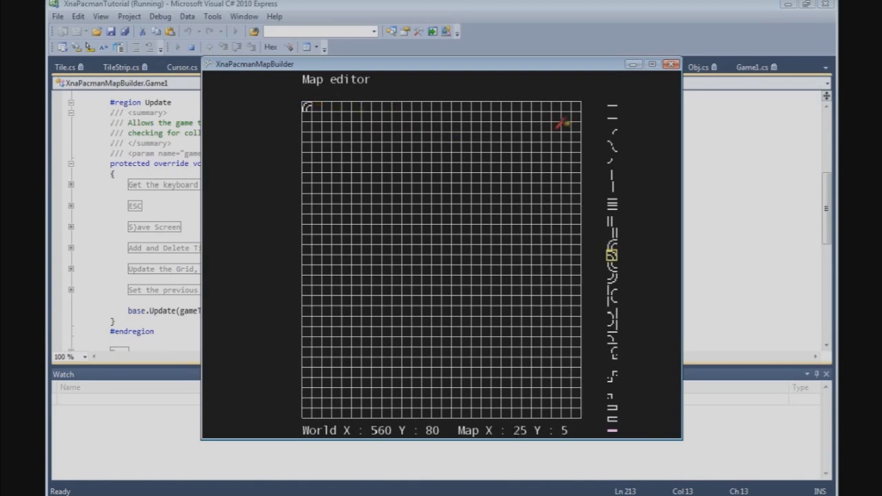
left_click(576, 106)
scroll(562, 297, "down", 1)
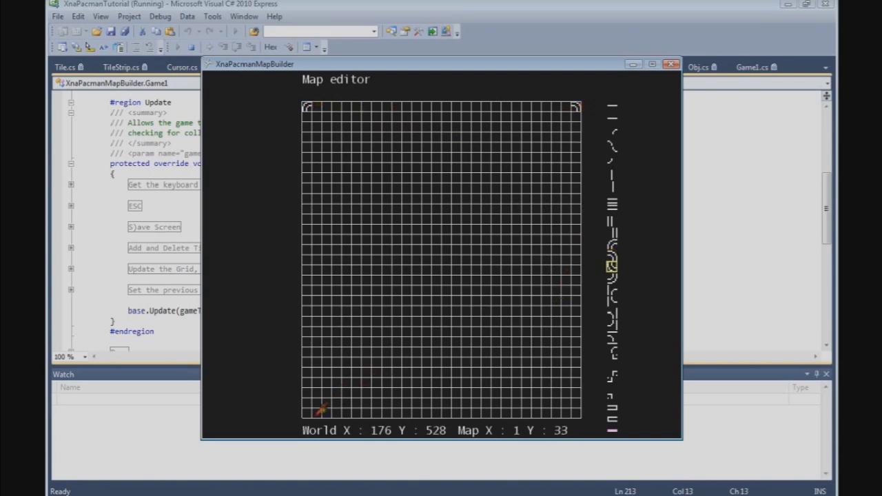
left_click(307, 412)
scroll(587, 417, "down", 1)
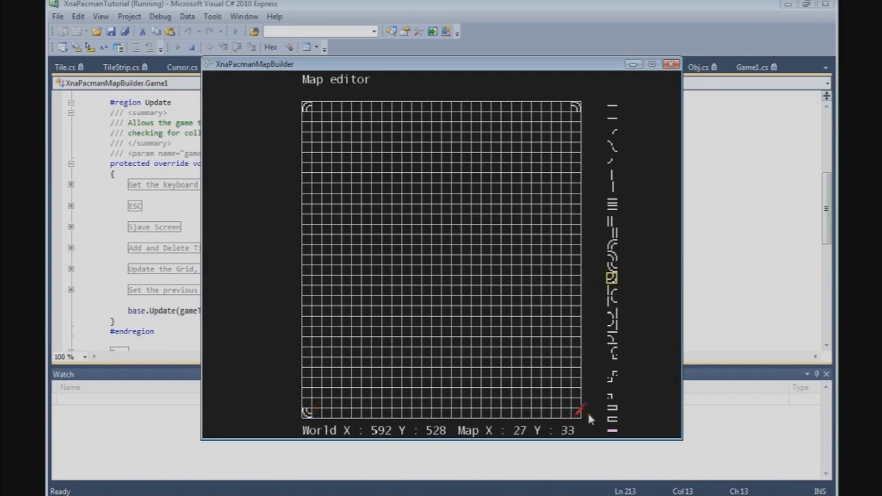
left_click(588, 413)
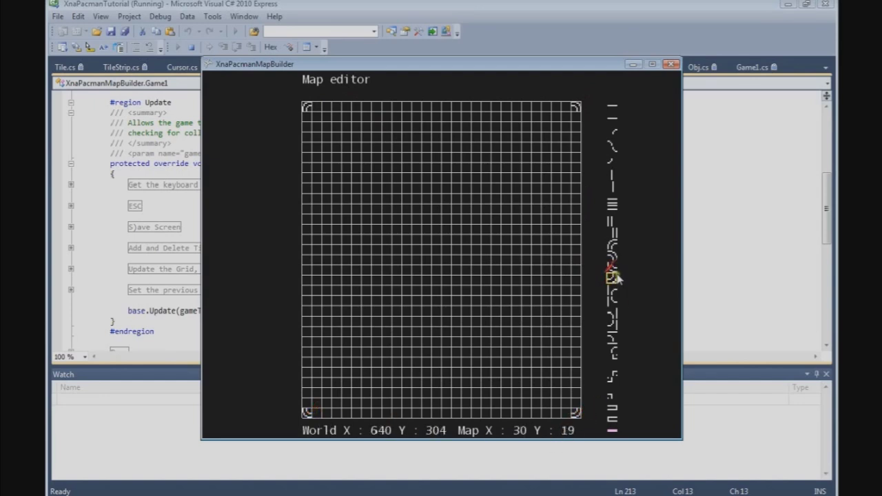
scroll(615, 277, "up", 4)
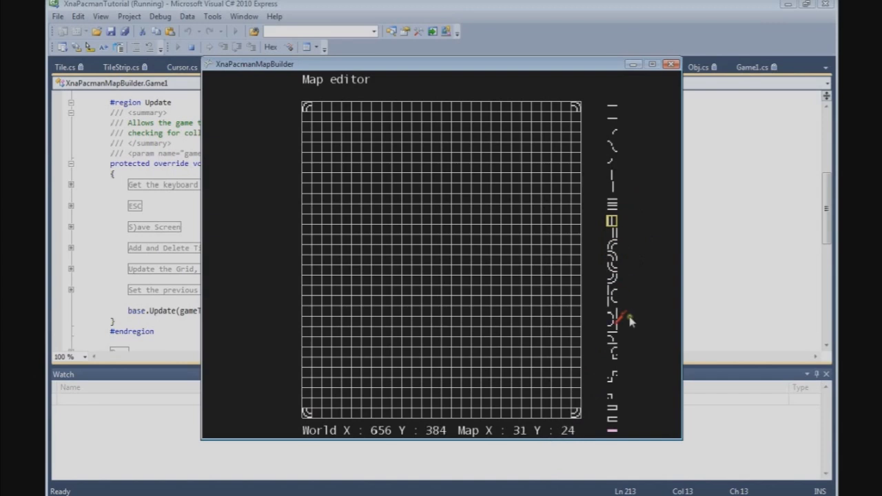
scroll(655, 328, "down", 3)
scroll(634, 274, "up", 1)
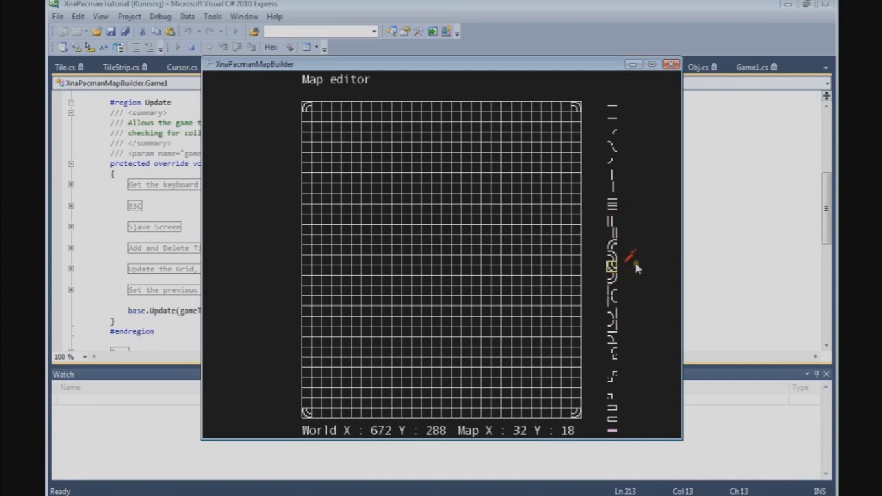
scroll(606, 248, "up", 5)
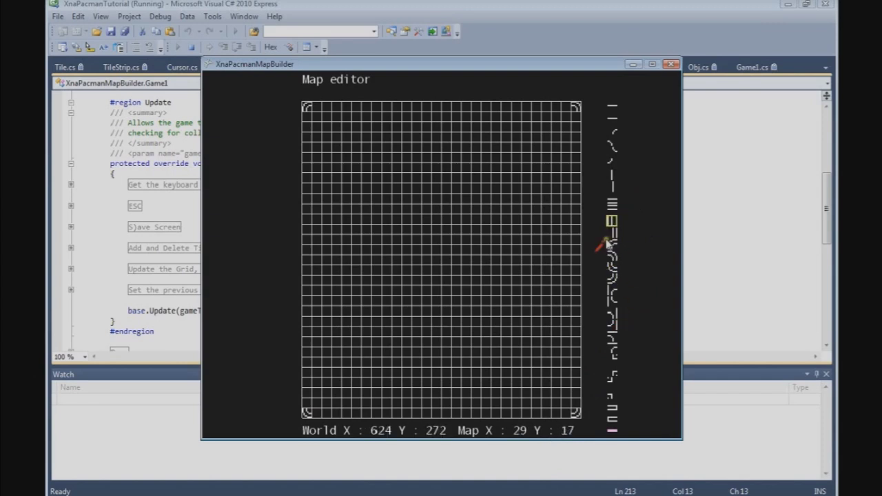
scroll(582, 204, "down", 1)
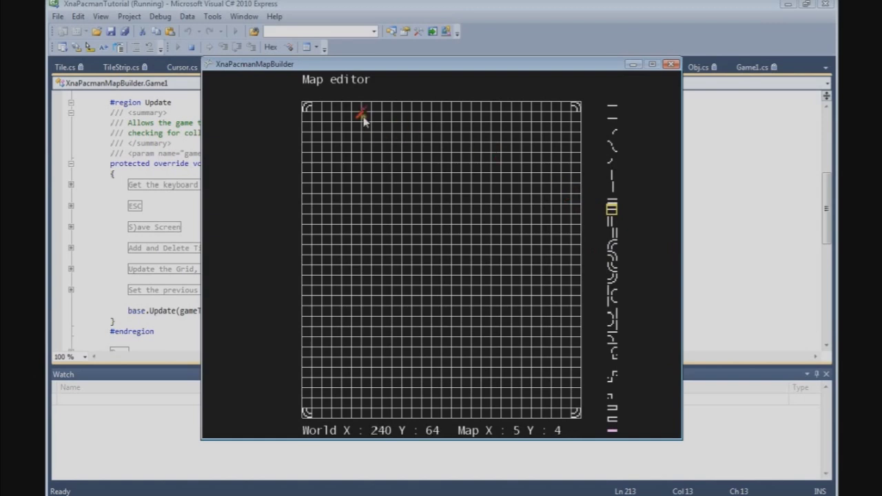
- Paint the top outer wall along the top row between both corners
left_click(334, 104)
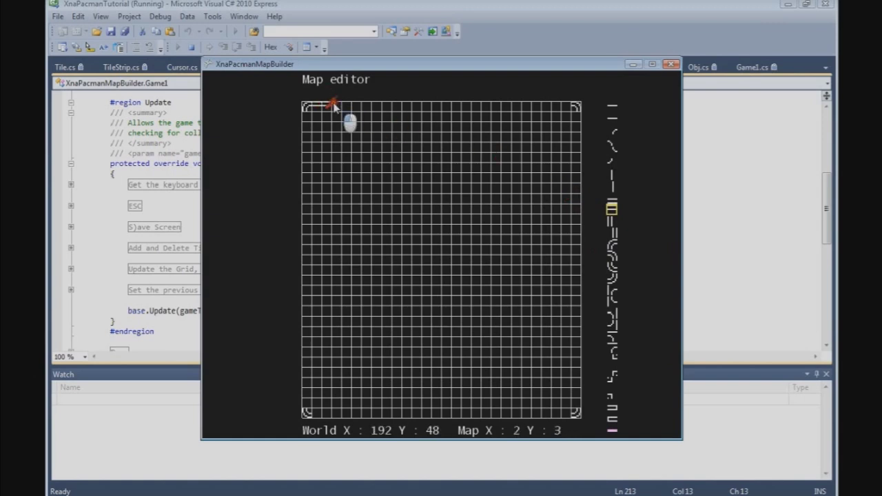
mouse_move(342, 105)
left_mouse_down()
mouse_move(396, 104)
mouse_move(425, 118)
mouse_move(423, 104)
mouse_move(460, 103)
left_mouse_up()
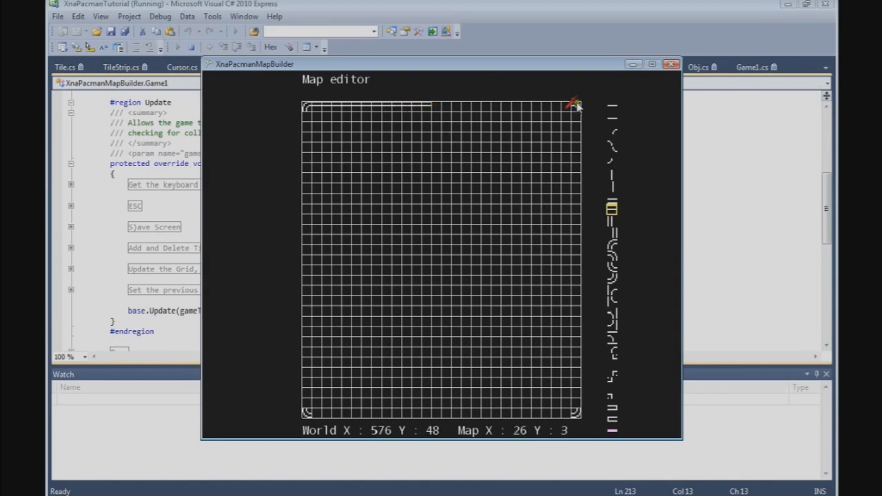
left_click_drag(569, 106, 461, 103)
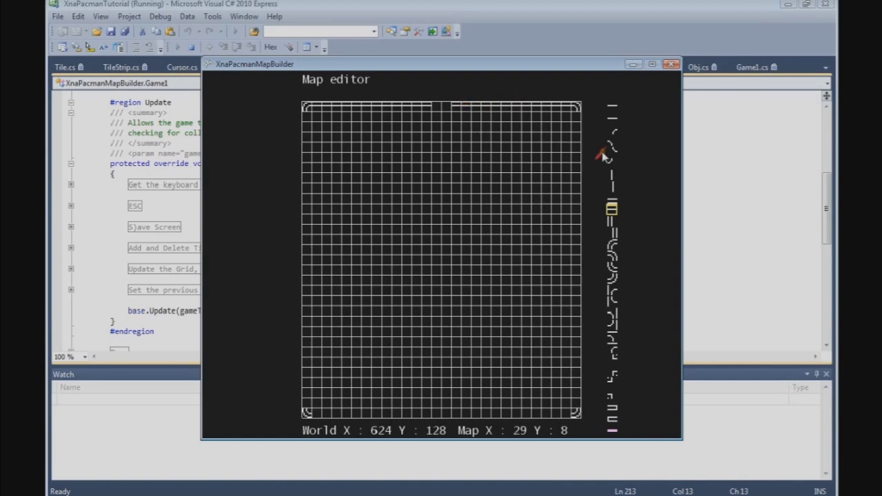
- Run vertical walls down the grid's left and right edges to row 12
scroll(596, 151, "down", 1)
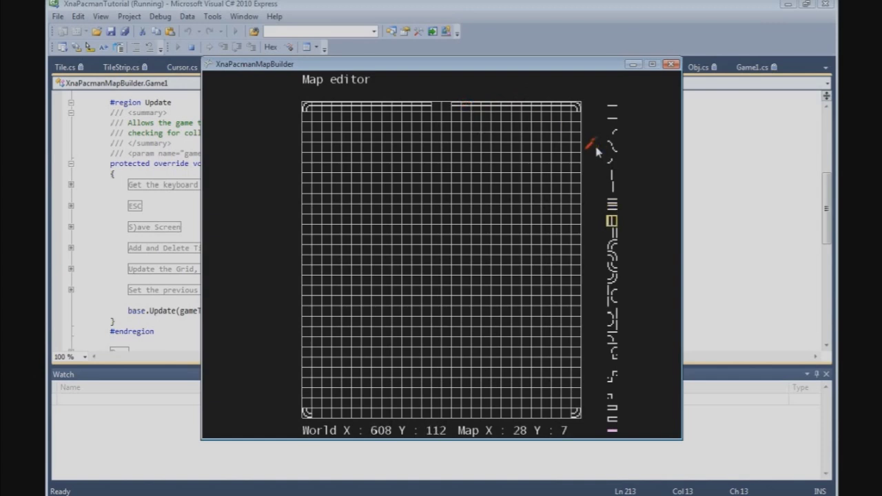
left_click(316, 124)
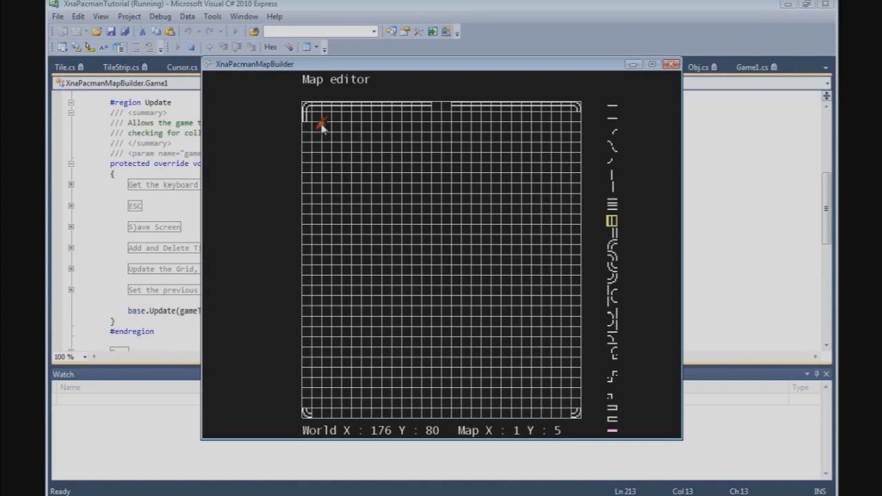
mouse_move(316, 131)
left_mouse_down()
mouse_move(323, 164)
mouse_move(310, 174)
mouse_move(310, 196)
left_mouse_up()
scroll(482, 162, "down", 1)
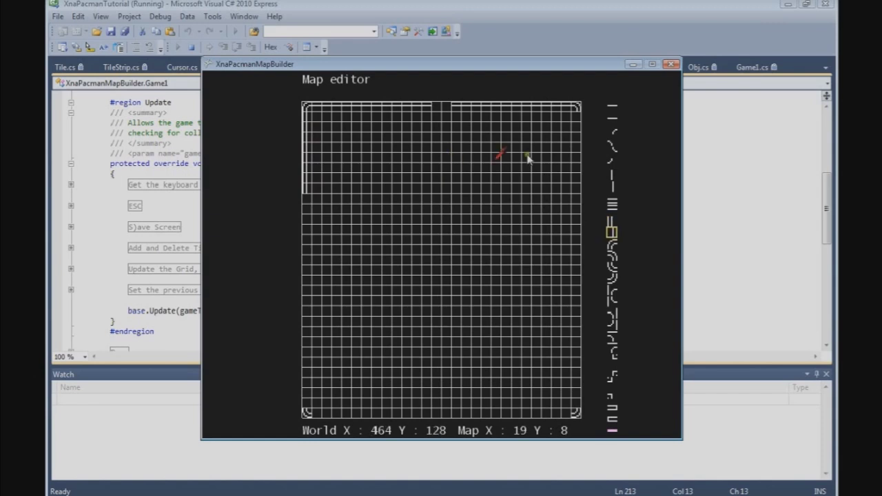
mouse_move(582, 121)
left_mouse_down()
mouse_move(581, 156)
mouse_move(592, 162)
mouse_move(587, 188)
left_mouse_up()
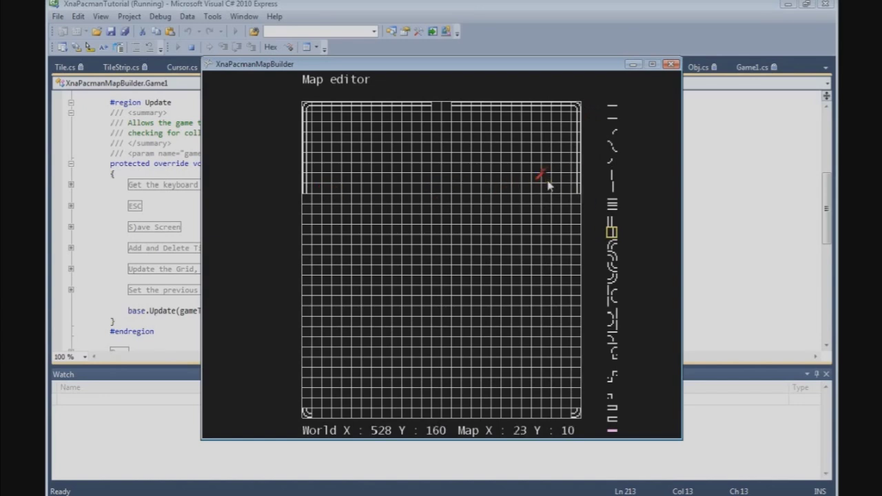
scroll(542, 183, "down", 3)
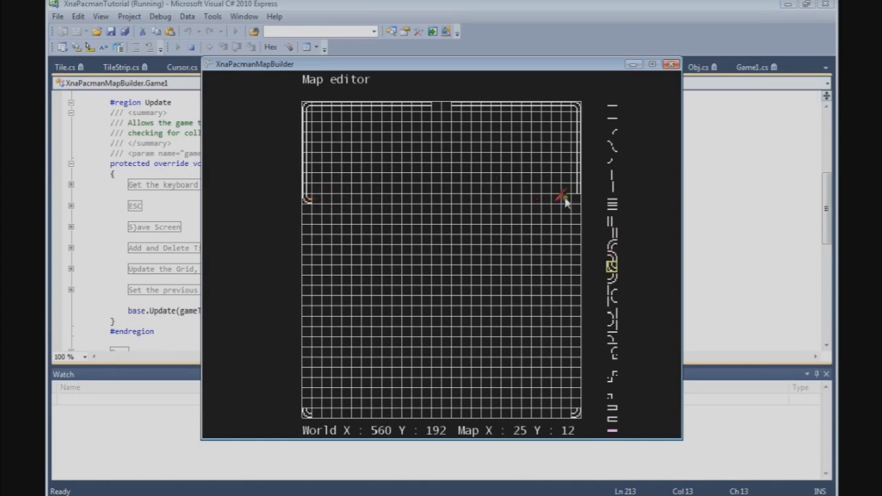
scroll(583, 191, "down", 1)
scroll(580, 198, "up", 5)
- Paint horizontal walls inward from both edges to columns 5 and 23, capping the right with a corner
left_click(563, 198)
scroll(572, 198, "up", 1)
left_click_drag(571, 198, 526, 198)
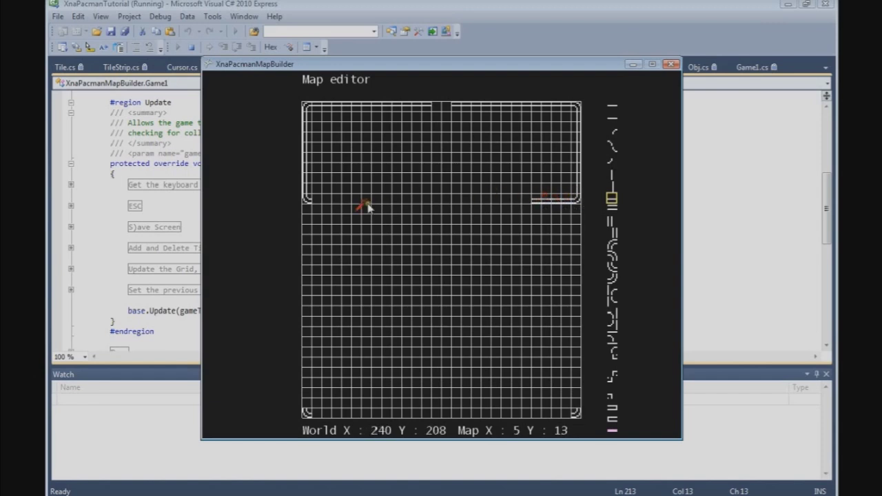
left_click(316, 199)
left_click_drag(339, 203, 371, 204)
scroll(371, 204, "up", 5)
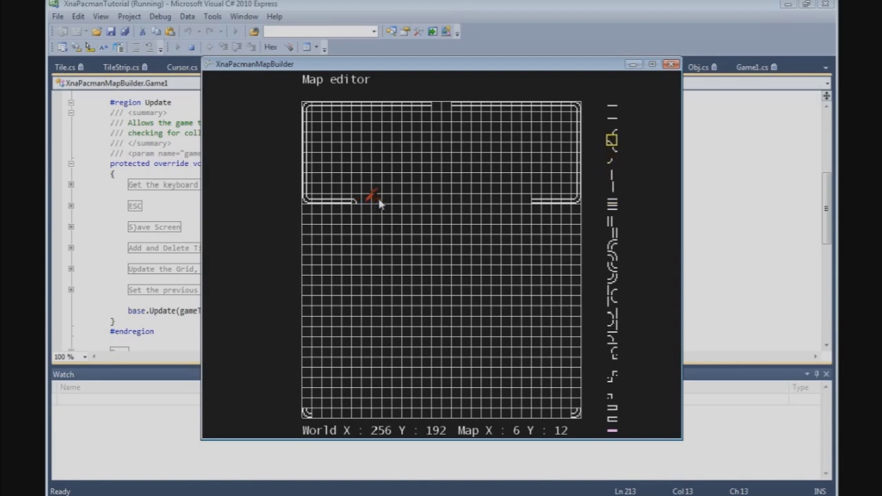
scroll(377, 201, "up", 1)
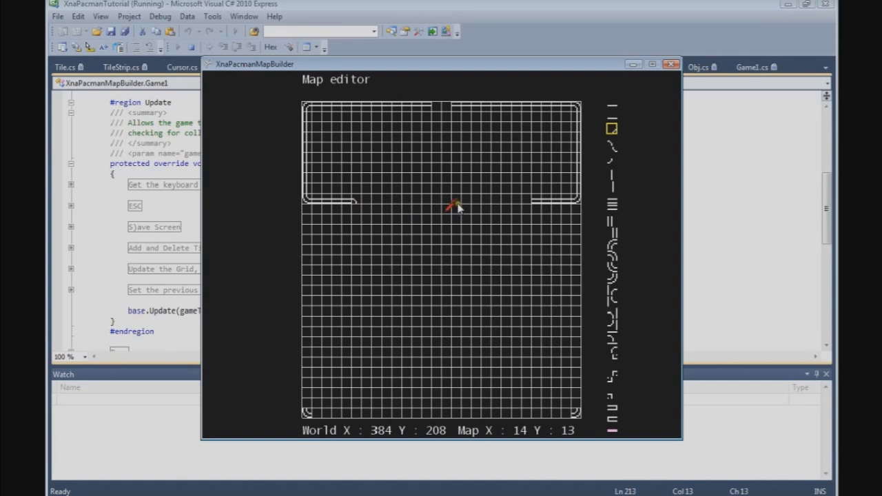
left_click(536, 198)
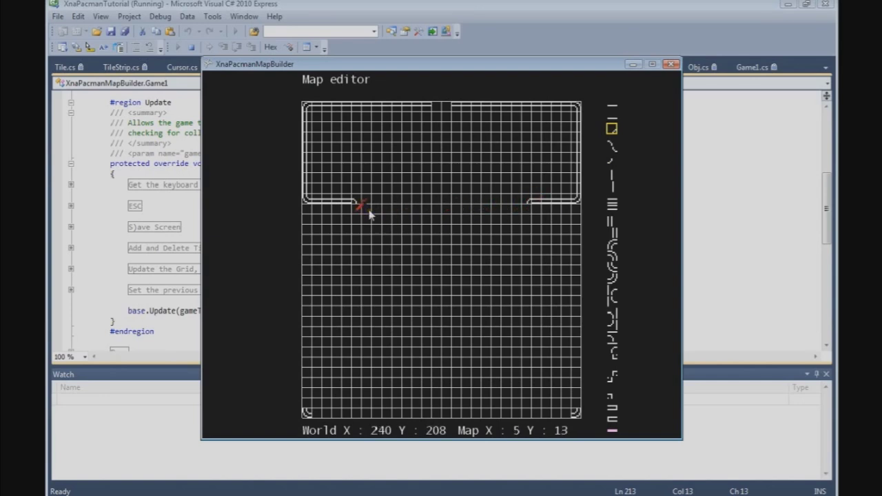
- Add two vertical wall tiles below each inner corner on the left and right
scroll(370, 214, "down", 4)
left_click(367, 222)
left_click(363, 229)
scroll(463, 219, "down", 1)
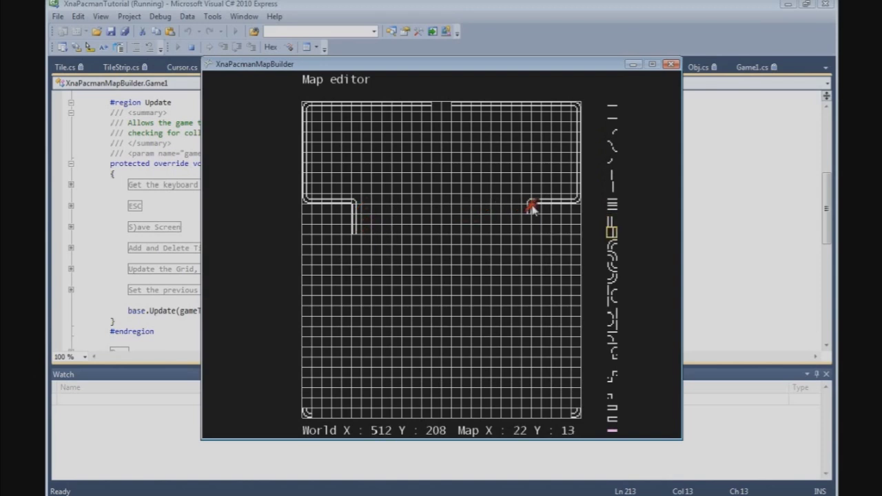
left_click(531, 215)
left_click(532, 230)
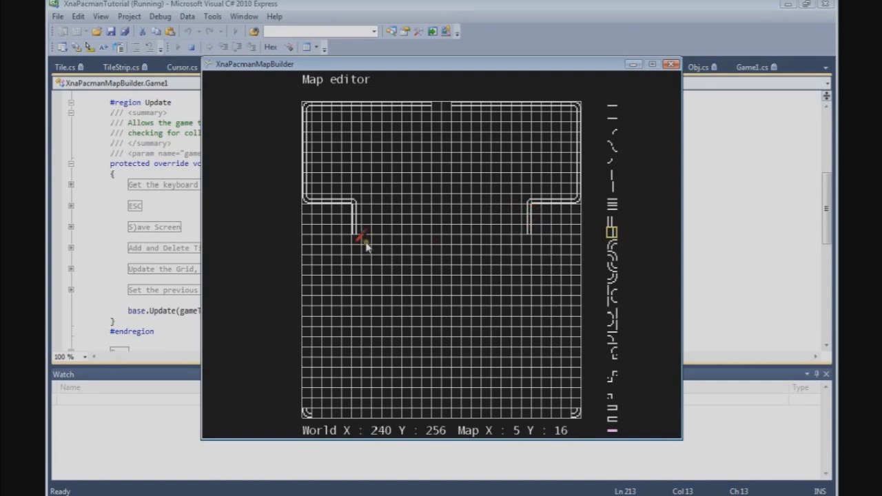
- Close both wall bumps' bottom edges with horizontal walls along row 16
scroll(366, 240, "up", 5)
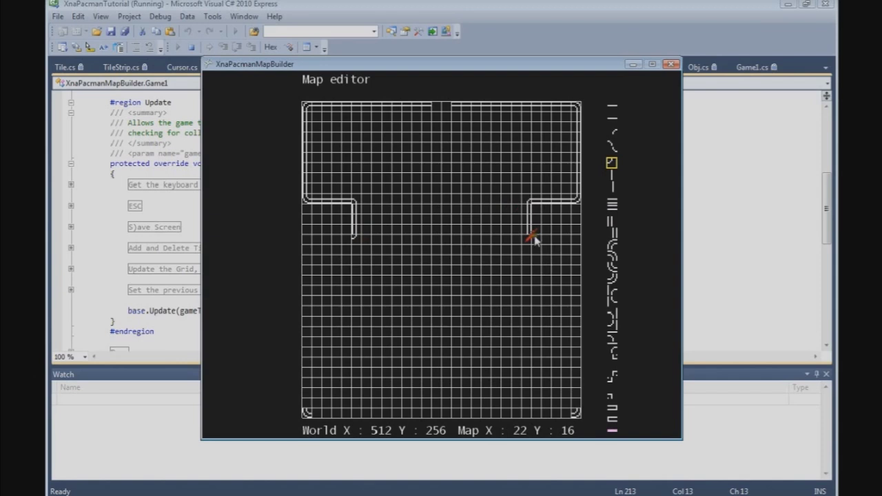
scroll(535, 238, "up", 1)
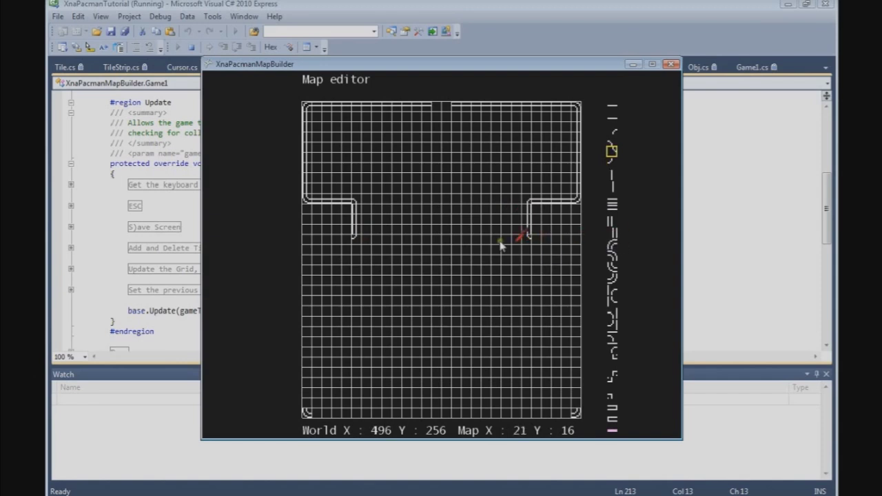
scroll(361, 247, "down", 1)
scroll(361, 247, "down", 4)
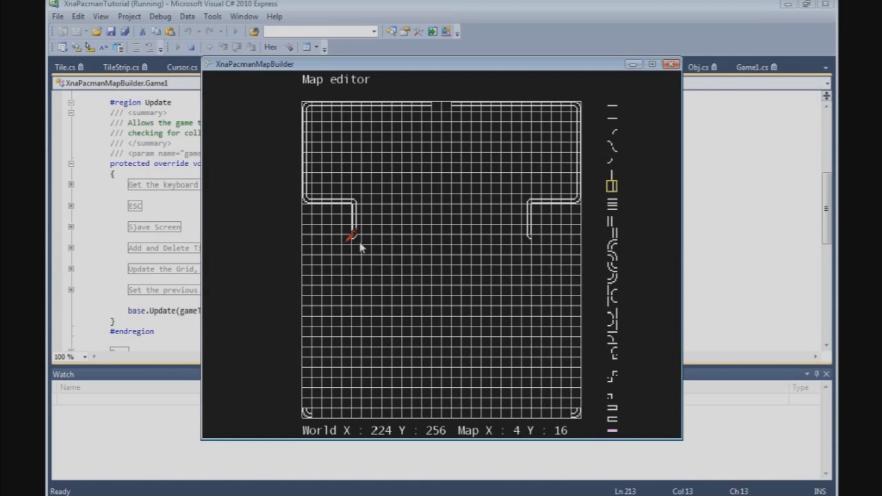
mouse_move(360, 246)
left_mouse_down()
mouse_move(364, 257)
mouse_move(337, 242)
mouse_move(318, 247)
left_mouse_up()
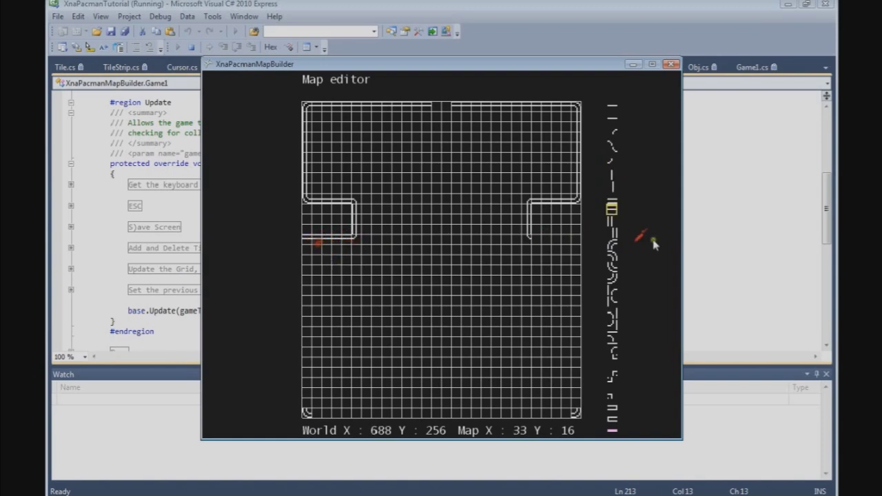
left_click_drag(549, 244, 584, 241)
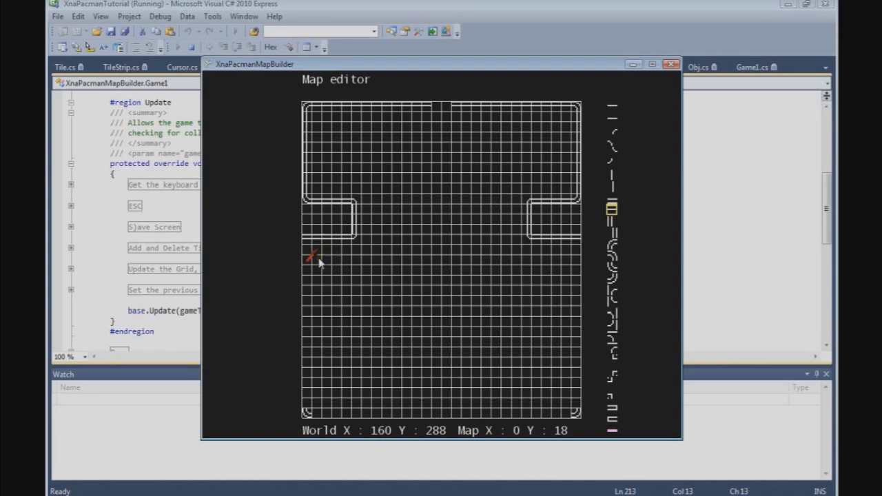
- Paint row 18 walls from the left edge to X 4 and from the right edge, capping at X 22
scroll(318, 260, "up", 1)
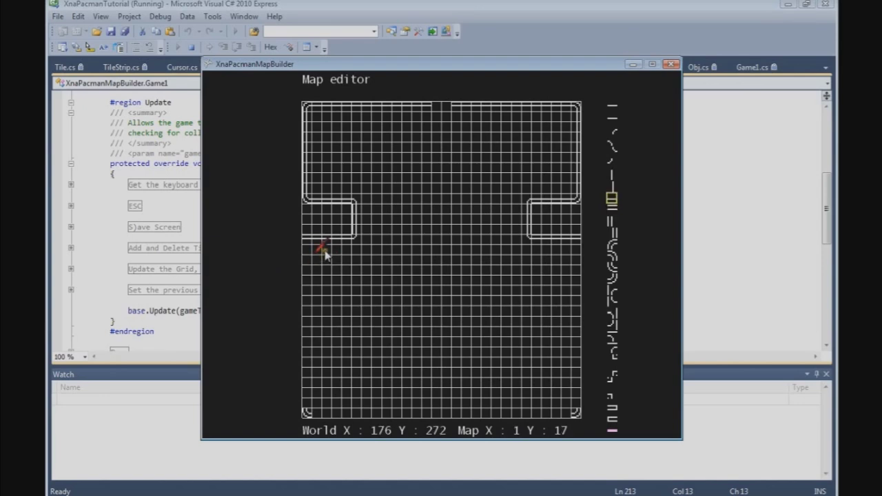
left_click(316, 262)
left_click_drag(326, 267, 352, 266)
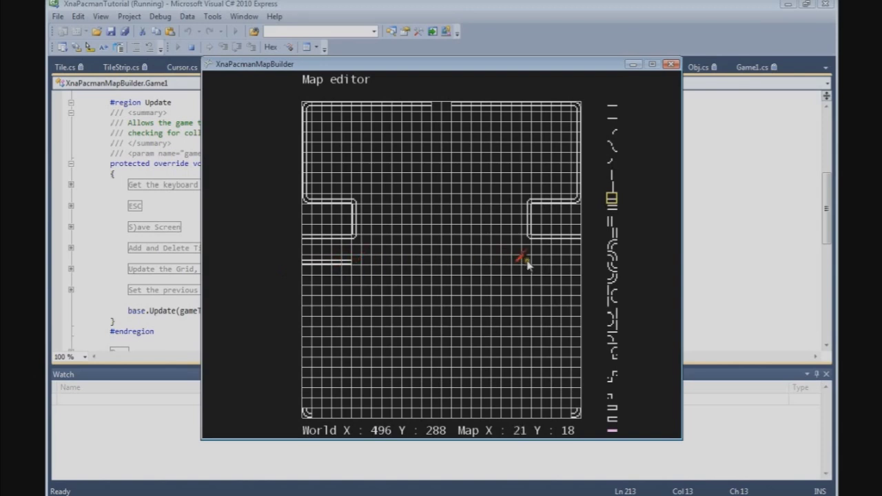
mouse_move(580, 257)
left_mouse_down()
mouse_move(562, 258)
mouse_move(562, 269)
mouse_move(560, 259)
mouse_move(543, 262)
left_mouse_up()
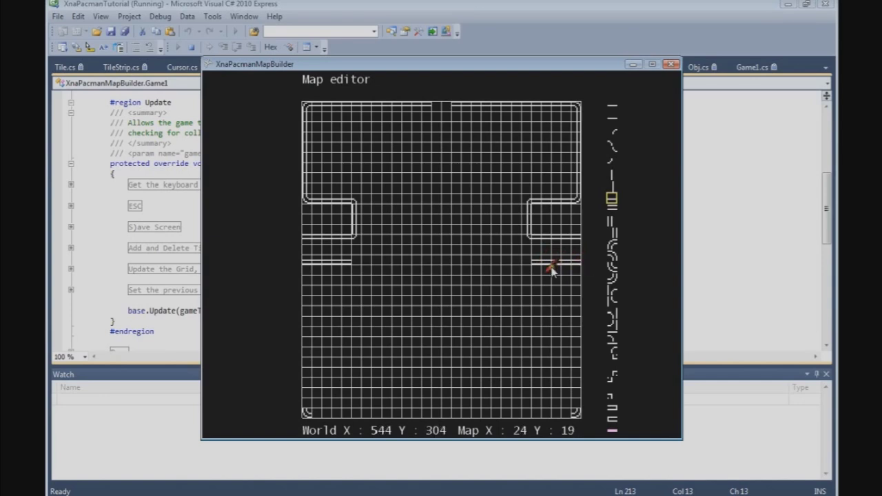
scroll(537, 266, "up", 6)
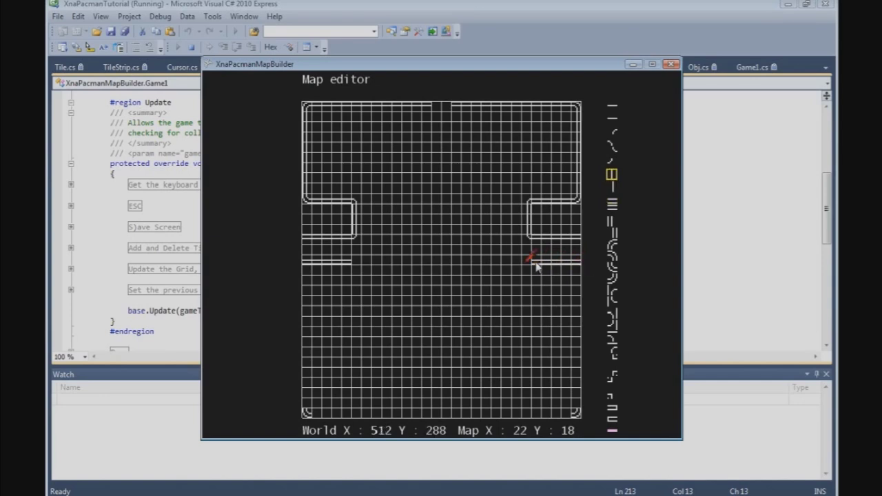
left_click(537, 266)
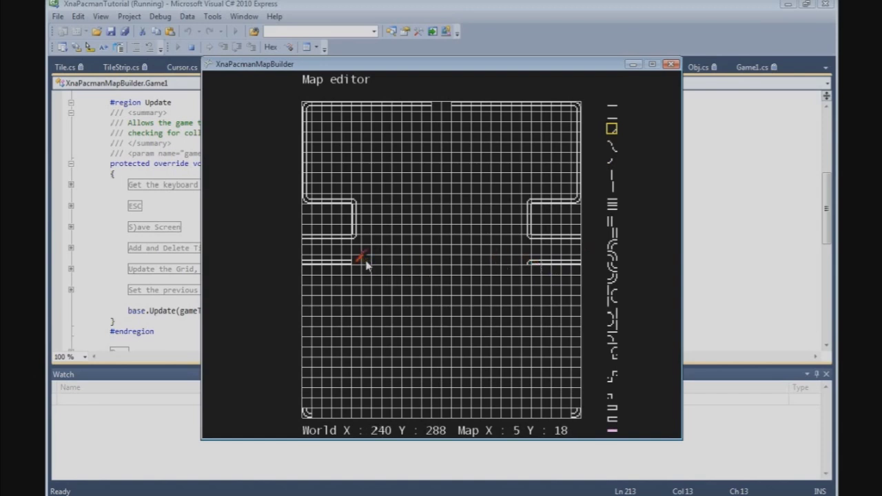
- Add corners and vertical walls running down toward row 22 at X 5 and X 22
scroll(365, 266, "down", 1)
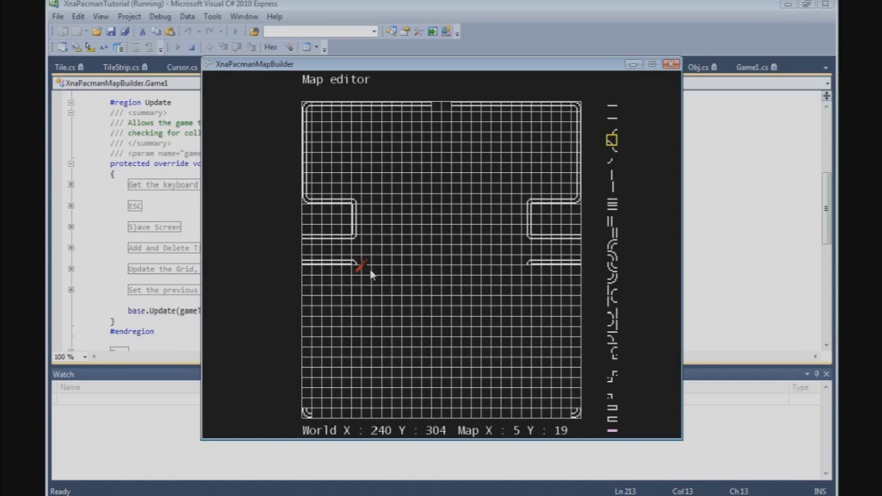
scroll(370, 274, "down", 7)
left_click(370, 285)
left_click(370, 296)
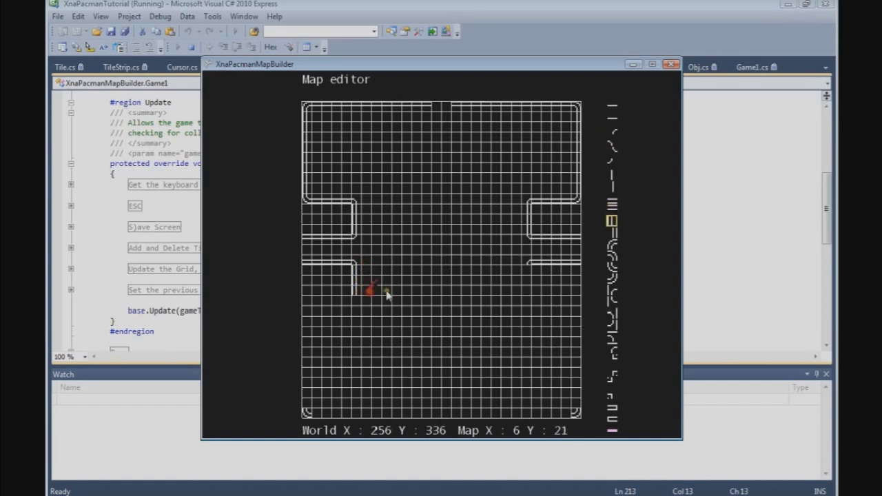
scroll(530, 266, "down", 1)
left_click(532, 280)
left_click(528, 288)
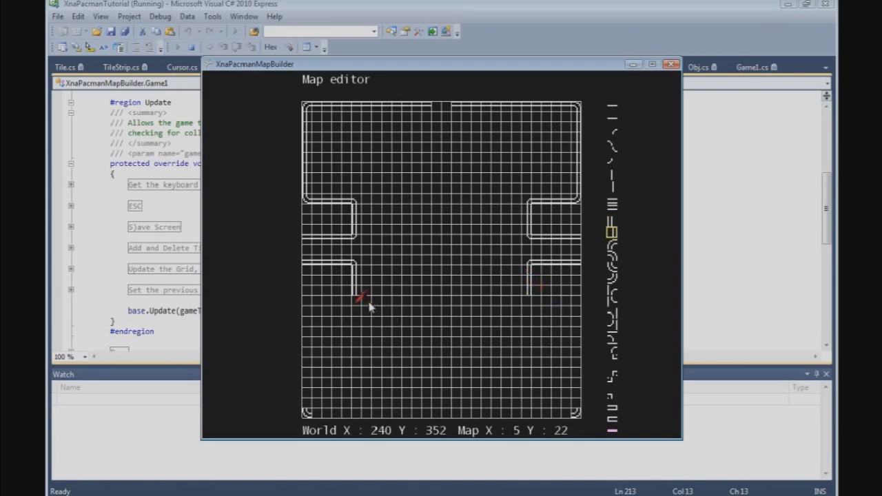
scroll(369, 307, "up", 6)
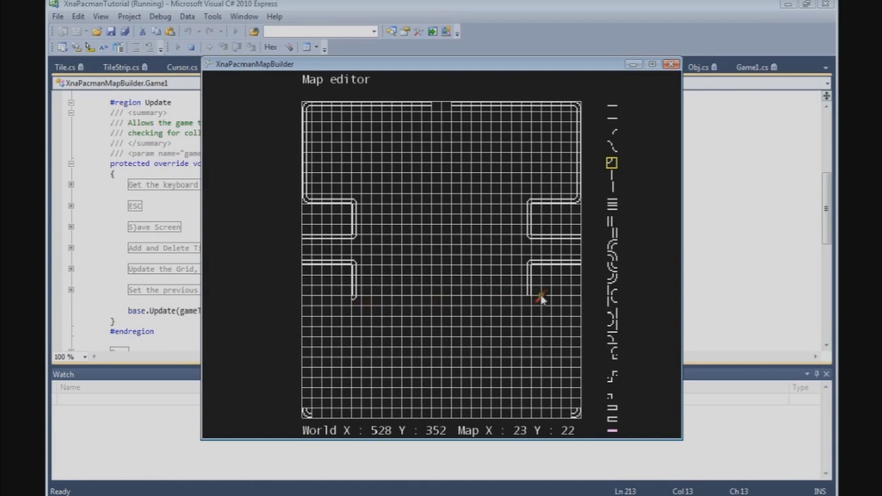
scroll(531, 298, "up", 1)
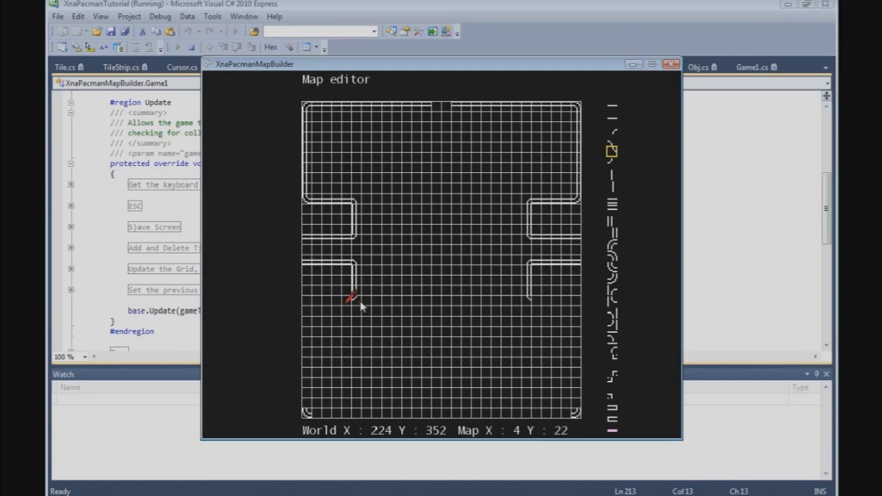
scroll(360, 307, "down", 4)
- Place a curved wall at X 0, Y 22 and extend the left outer wall down to Y 25
scroll(359, 306, "down", 1)
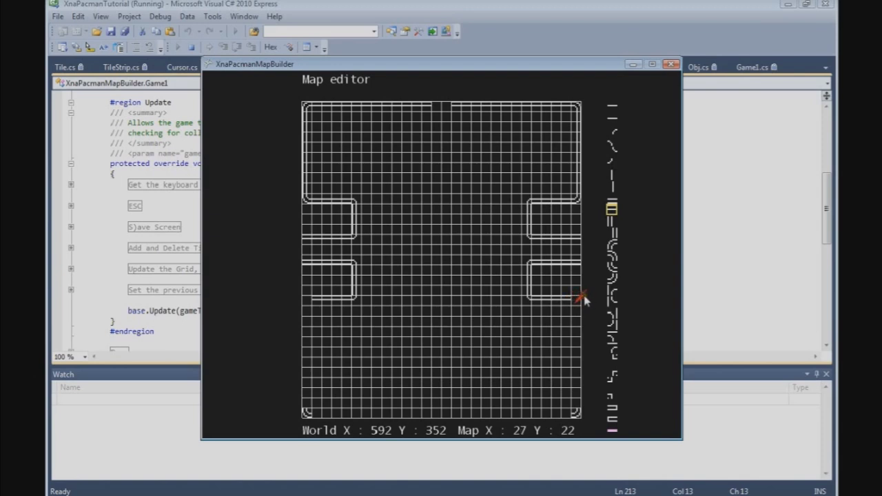
scroll(582, 300, "down", 3)
left_click(314, 300)
scroll(582, 310, "down", 1)
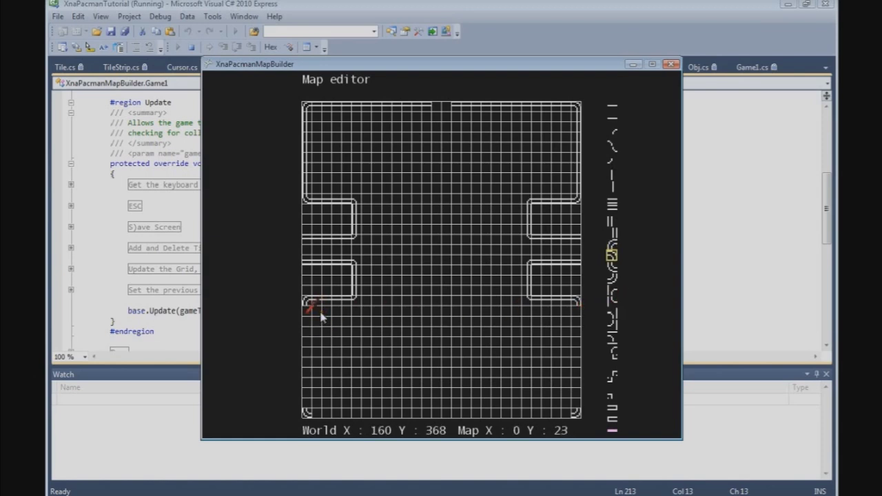
scroll(320, 316, "up", 3)
left_click(322, 318)
left_click(318, 332)
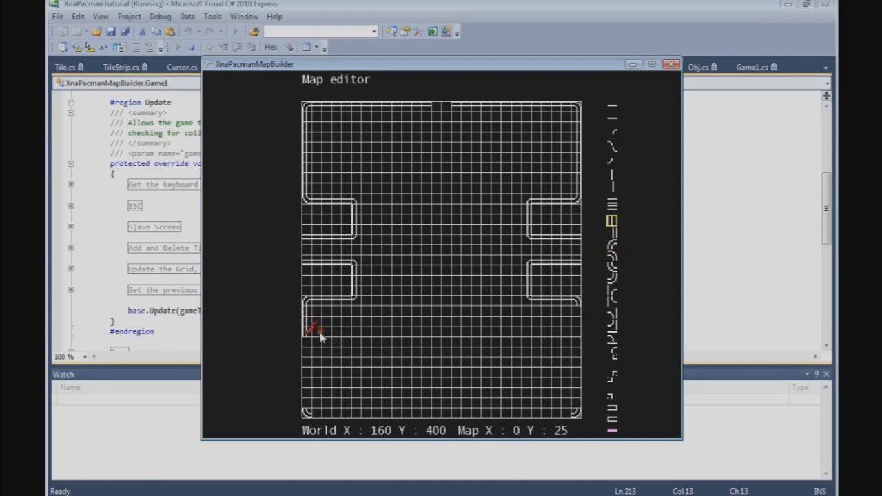
left_click(319, 342)
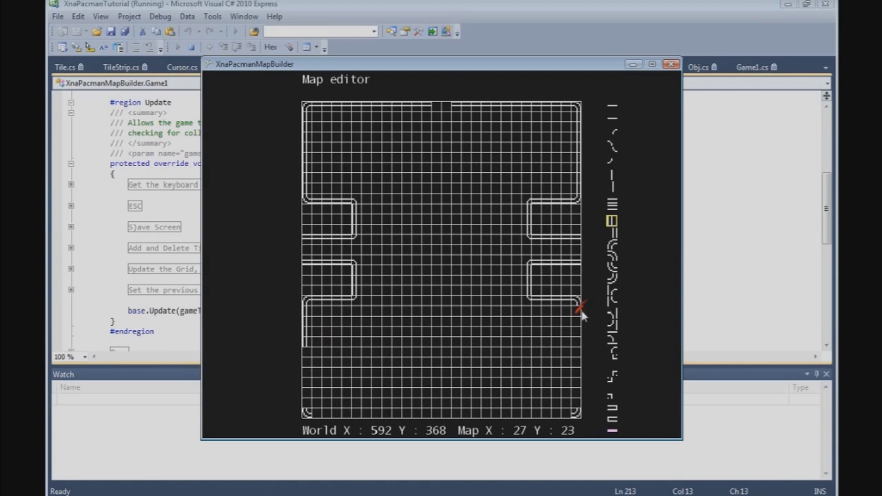
- Extend the right outer wall down to Y 26 and add a left wall tile at X 0, Y 28
scroll(583, 315, "down", 1)
left_click(583, 321)
left_click(586, 340)
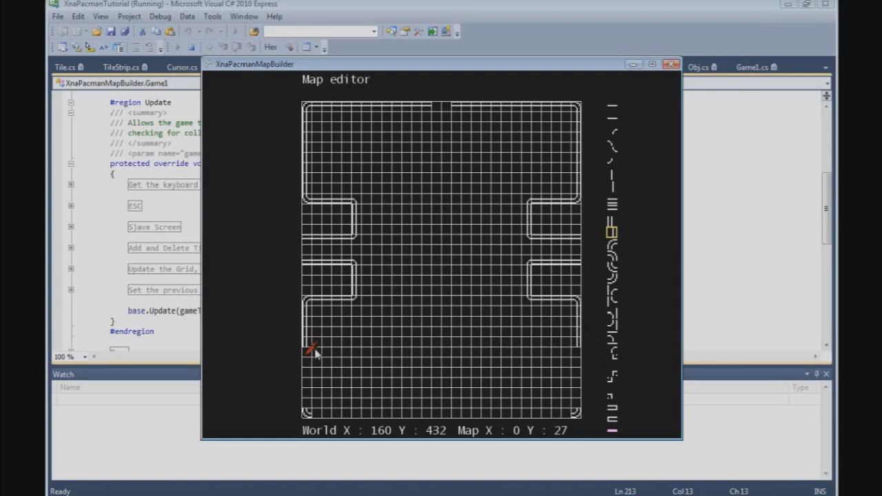
scroll(314, 352, "down", 5)
scroll(313, 351, "down", 1)
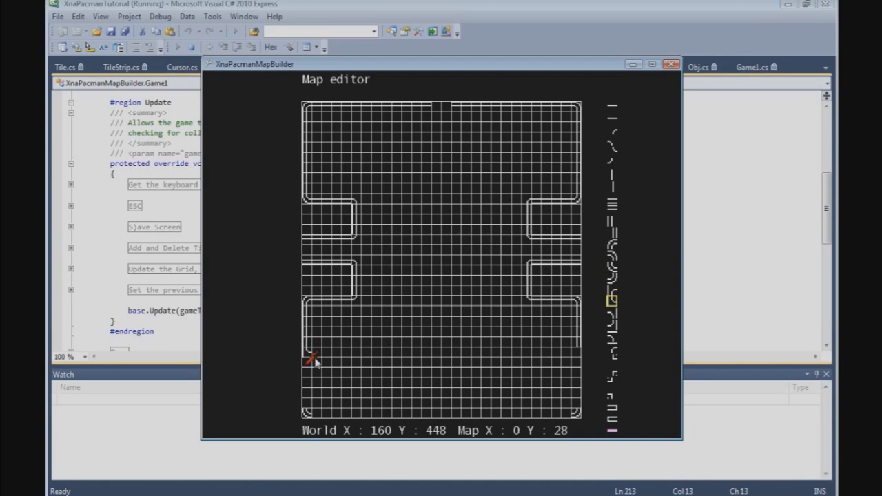
scroll(313, 359, "up", 1)
left_click(313, 359)
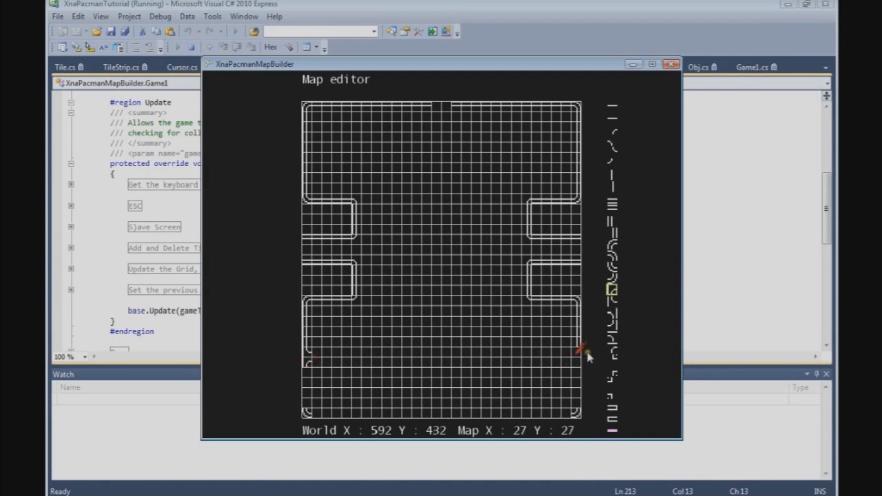
- Finish the lower left wall and paint the bottom wall along row 33
scroll(587, 355, "down", 2)
scroll(586, 346, "down", 1)
scroll(587, 348, "down", 1)
scroll(585, 357, "up", 1)
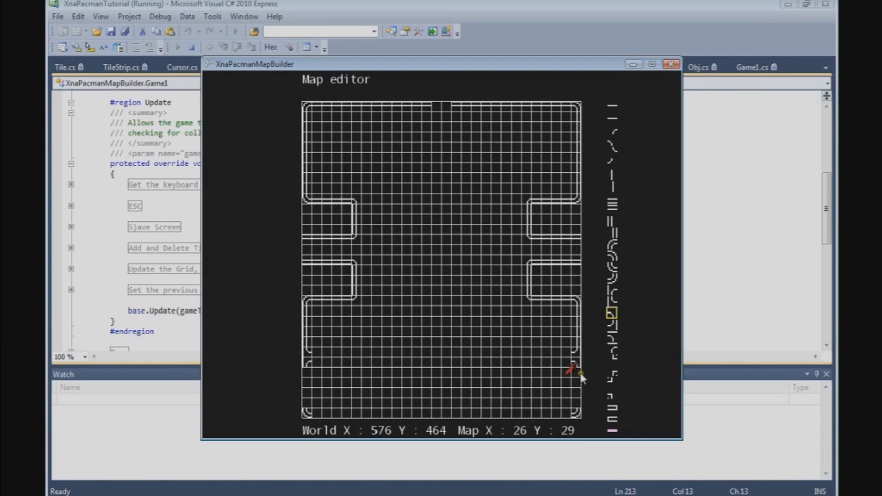
scroll(581, 376, "up", 8)
scroll(581, 377, "down", 1)
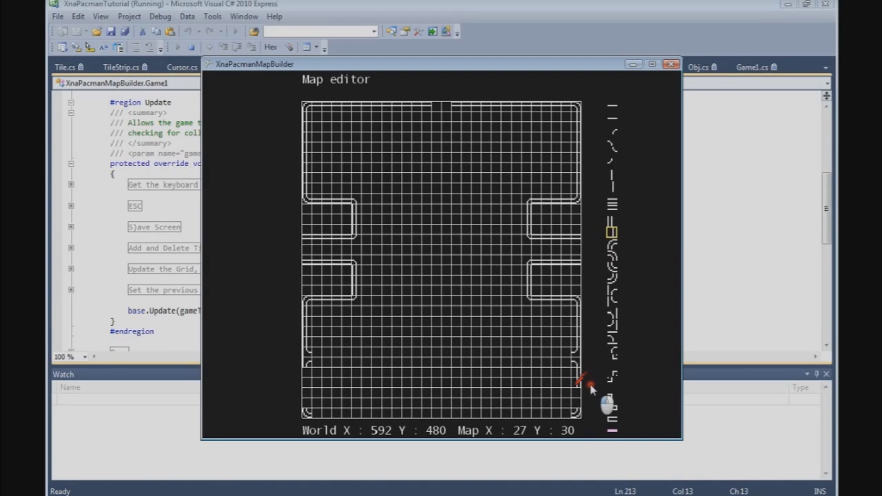
scroll(434, 366, "up", 1)
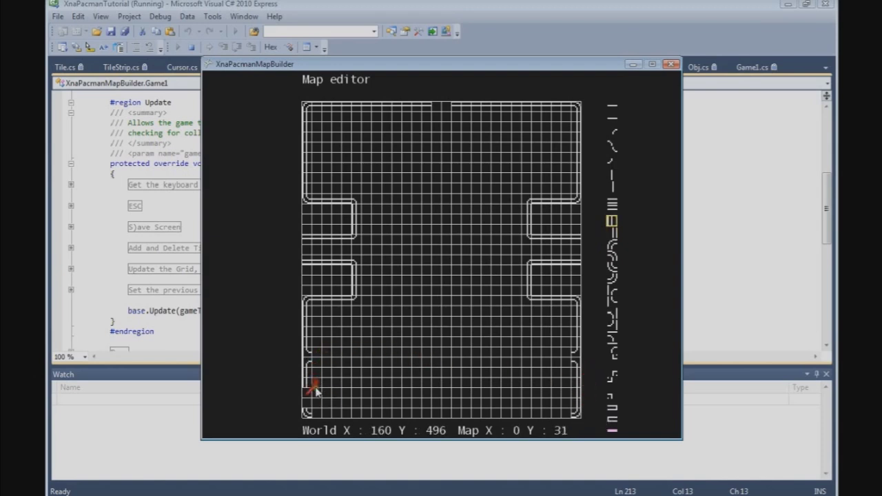
left_click(314, 394)
left_click(316, 401)
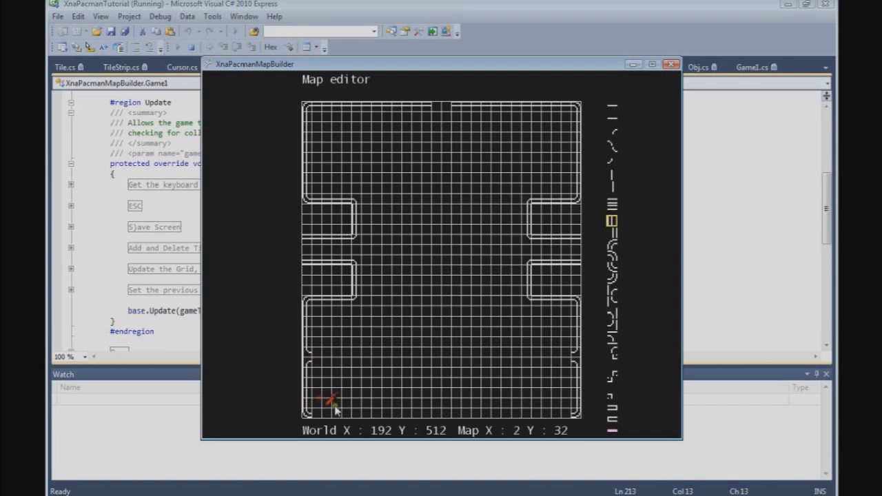
scroll(323, 416, "up", 1)
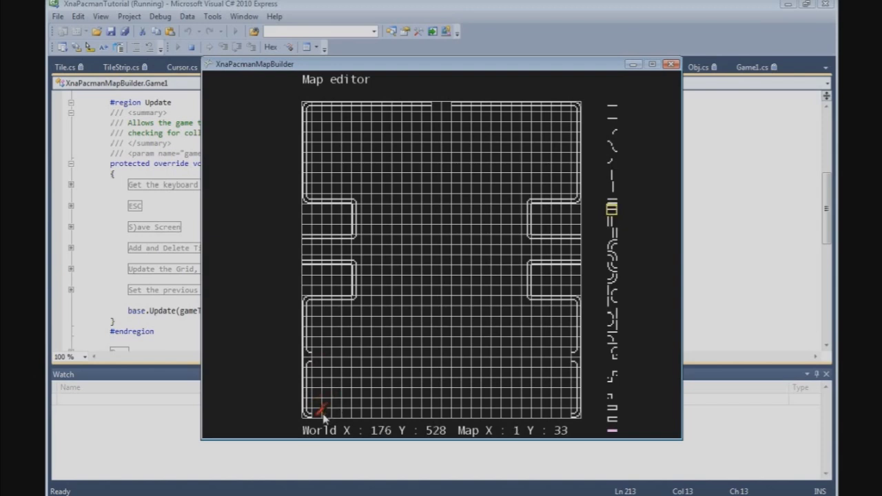
left_click(325, 411)
scroll(328, 412, "up", 1)
mouse_move(327, 412)
left_mouse_down()
mouse_move(376, 403)
mouse_move(366, 413)
mouse_move(572, 411)
mouse_move(563, 410)
left_mouse_up()
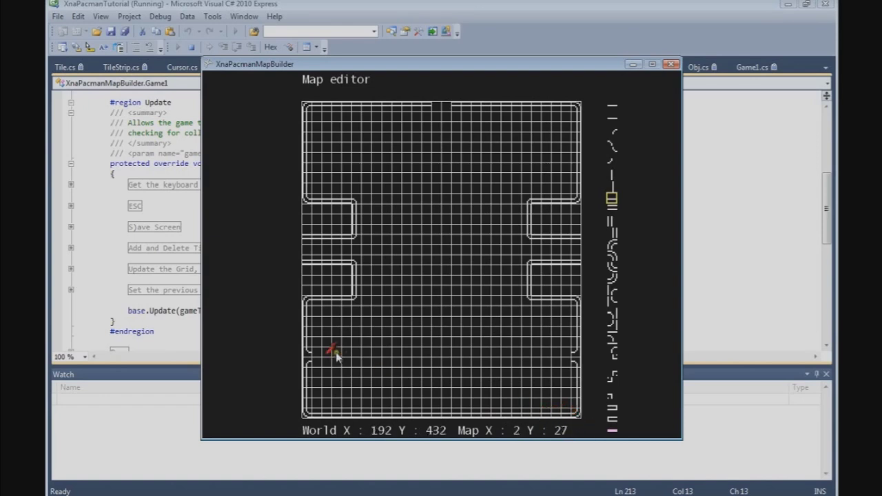
scroll(327, 359, "up", 7)
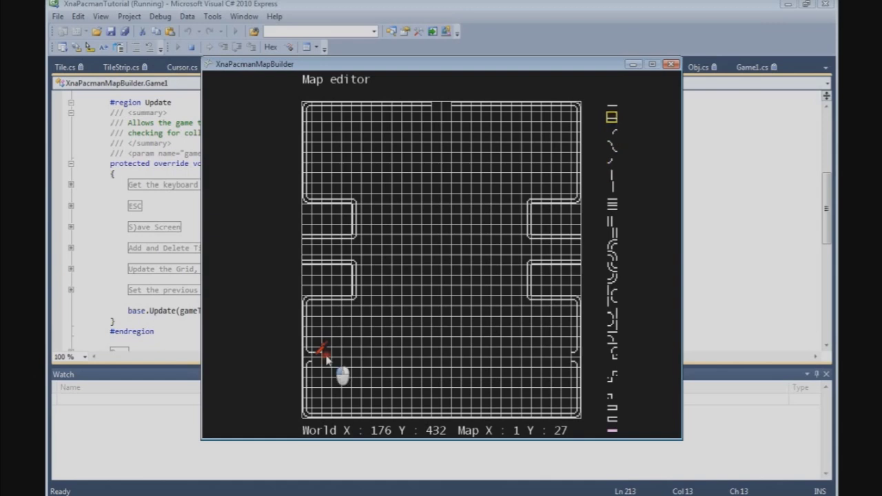
scroll(325, 360, "up", 1)
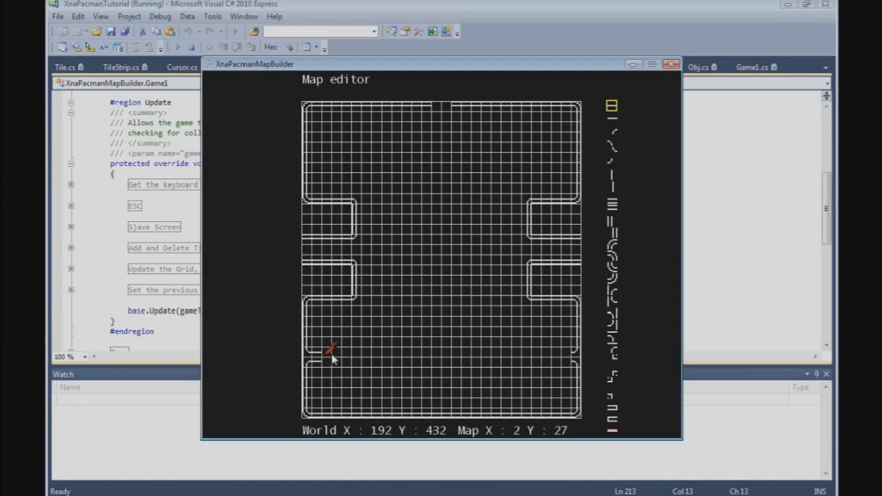
scroll(331, 356, "down", 3)
scroll(342, 370, "down", 1)
scroll(342, 370, "down", 1)
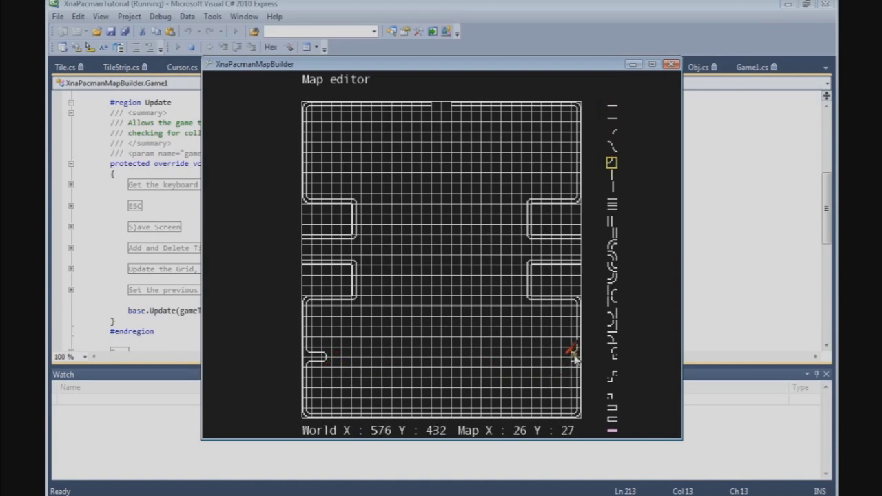
scroll(573, 356, "up", 4)
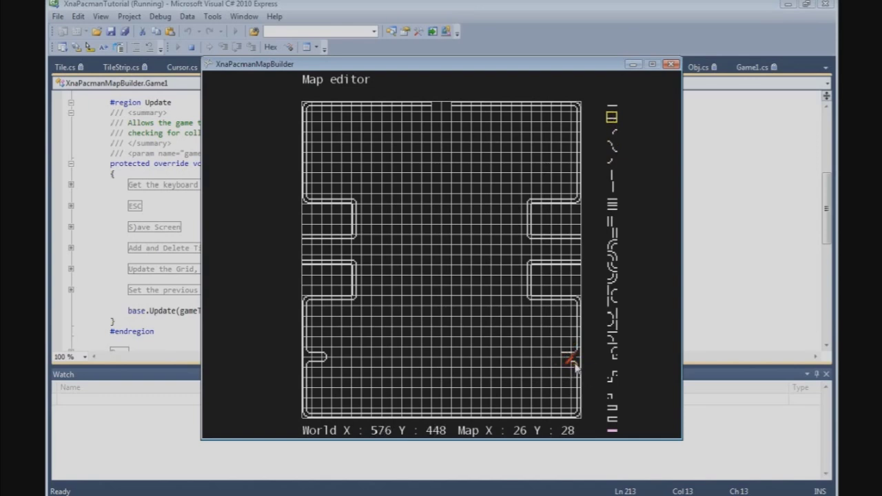
scroll(574, 362, "up", 1)
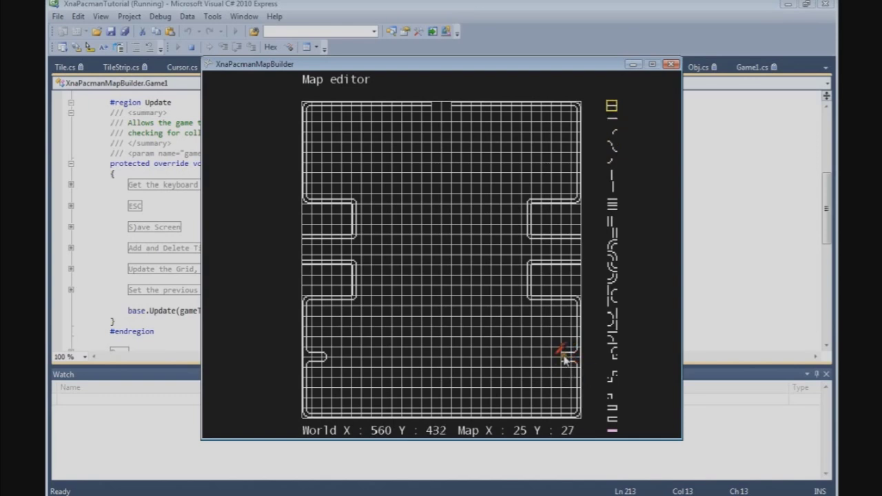
scroll(563, 360, "down", 2)
- Add a wall nub on the lower right outer wall
scroll(564, 364, "down", 2)
left_click(566, 360)
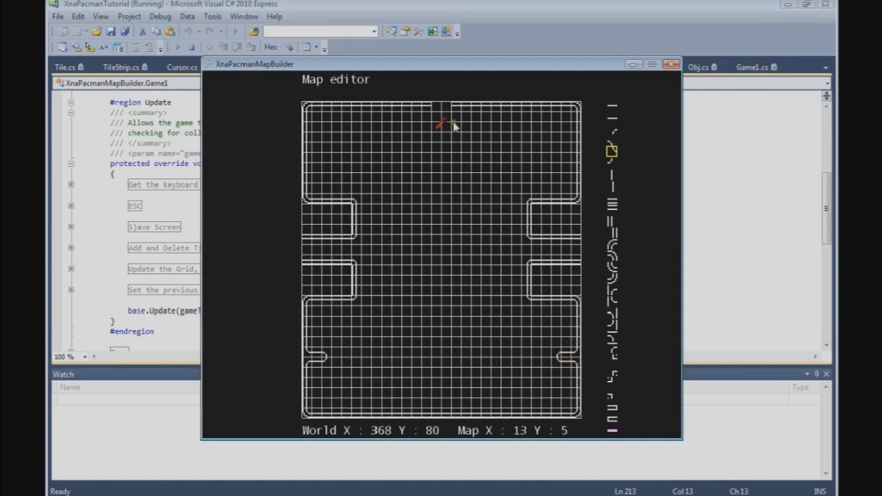
scroll(445, 114, "down", 2)
scroll(446, 115, "down", 6)
scroll(446, 114, "down", 8)
scroll(446, 115, "down", 1)
scroll(443, 112, "up", 1)
- Drop a vertical bar from the top wall's centre to row 7 with a rounded end, checking it with grid off
left_click(443, 112)
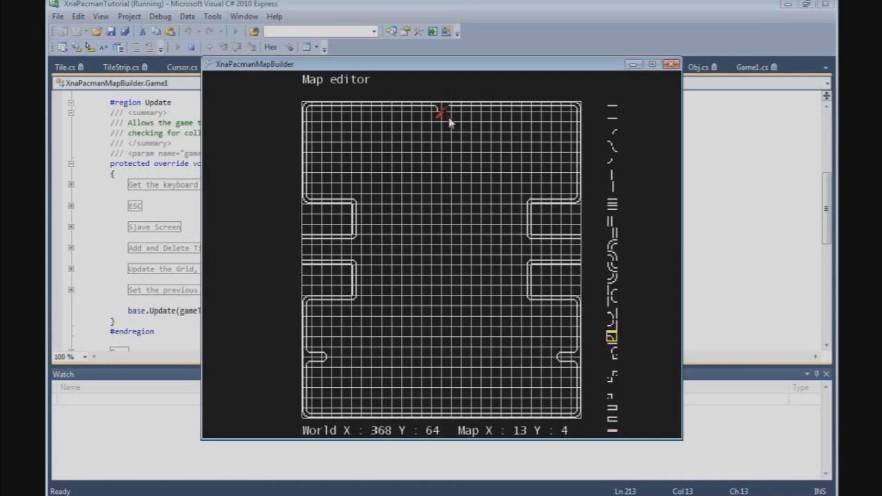
scroll(448, 122, "up", 12)
scroll(448, 122, "up", 3)
left_click(448, 122)
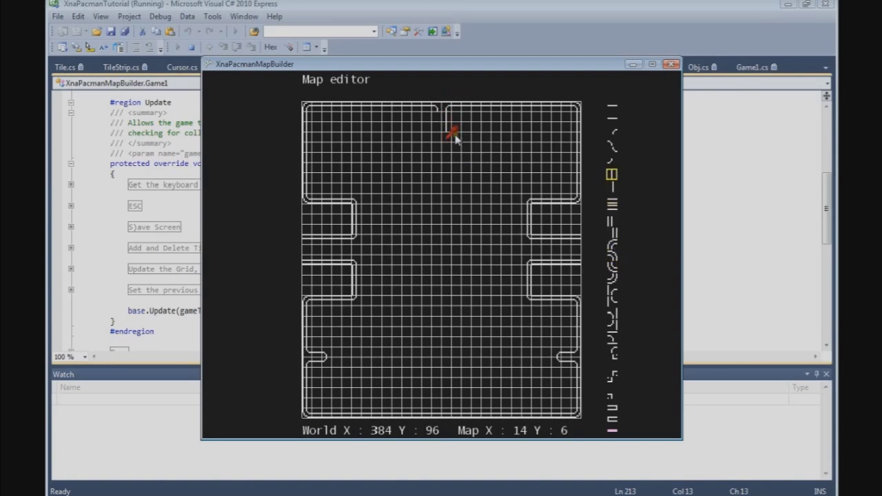
scroll(444, 119, "down", 1)
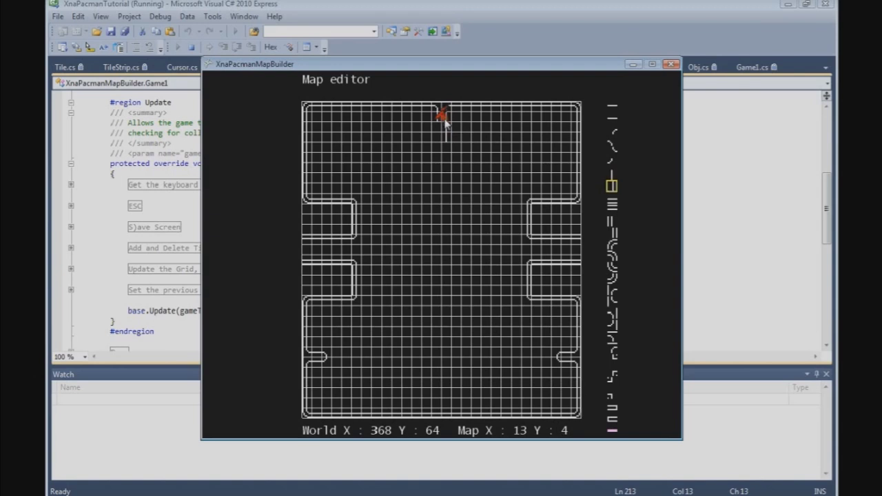
mouse_move(444, 122)
left_mouse_down()
mouse_move(455, 138)
mouse_move(449, 133)
mouse_move(449, 146)
left_mouse_up()
scroll(448, 146, "up", 2)
scroll(445, 141, "up", 1)
left_click(445, 148)
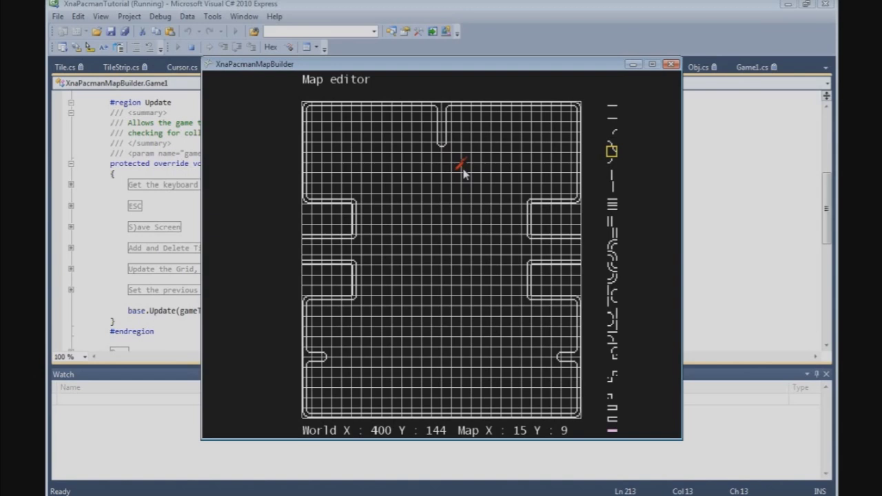
key("g")
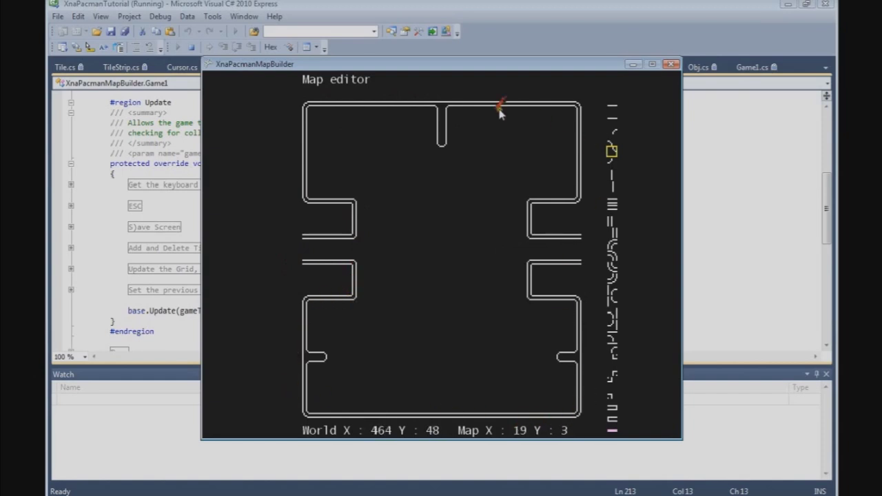
key("g")
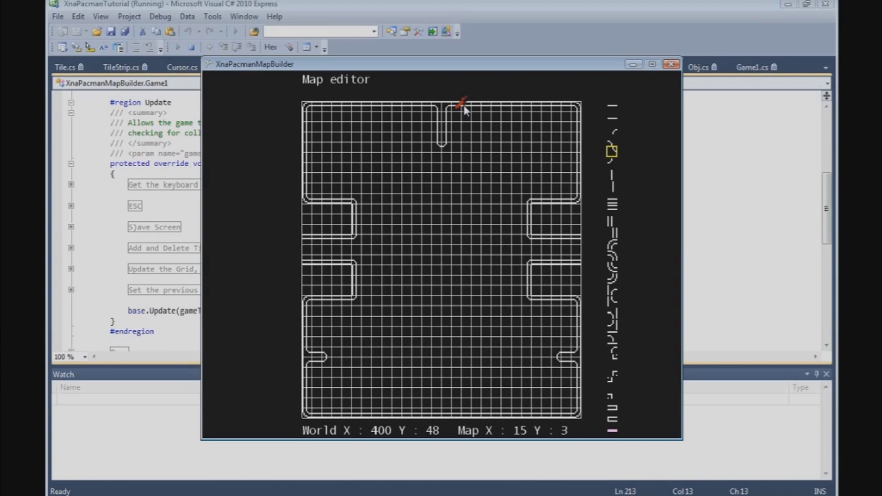
- Lay a small block's top edge around Map X 2–4, Y 5 with rounded left and right corners
scroll(456, 104, "up", 1)
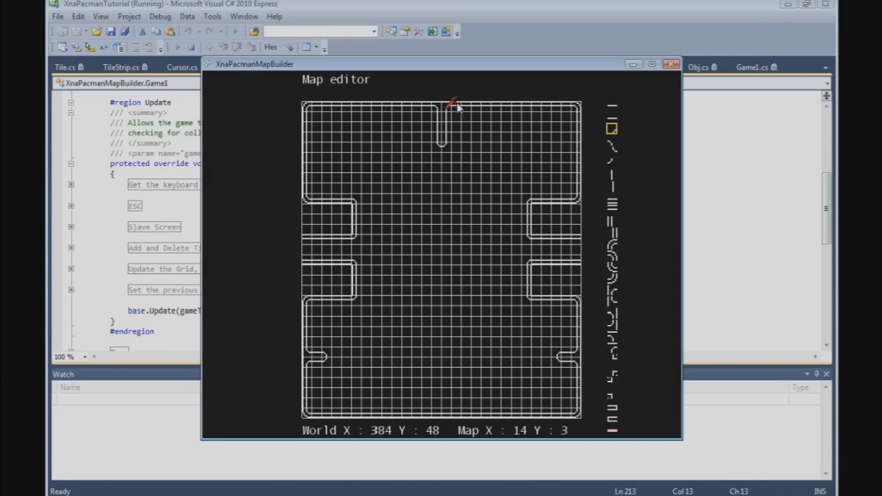
scroll(351, 126, "up", 1)
left_click(348, 126)
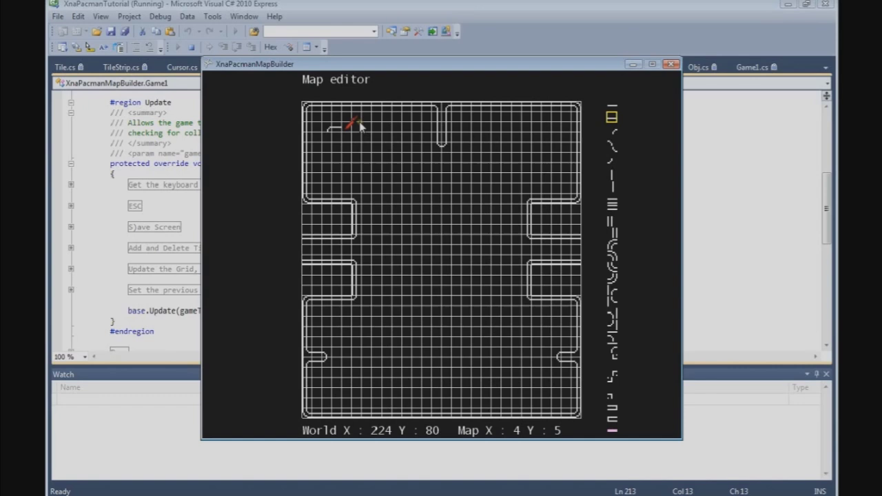
left_click(357, 131)
scroll(368, 136, "down", 2)
left_click(359, 134)
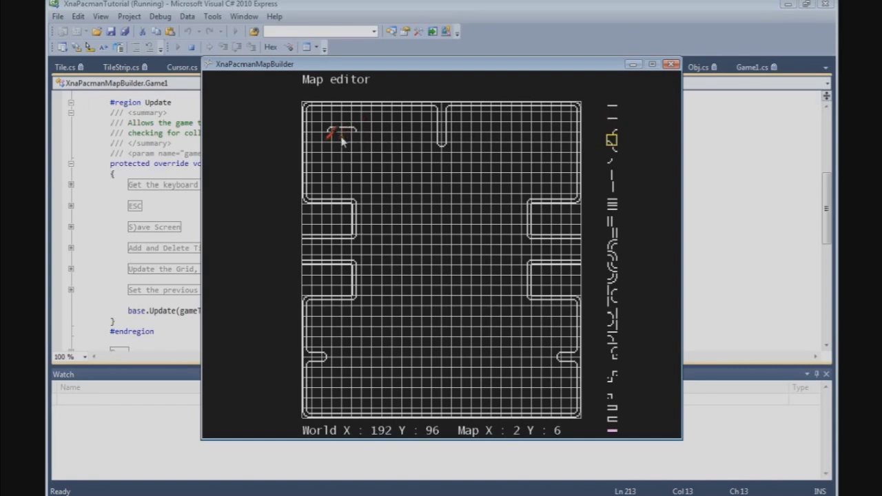
scroll(343, 140, "down", 3)
left_click(336, 135)
left_click(335, 131)
scroll(335, 135, "down", 1)
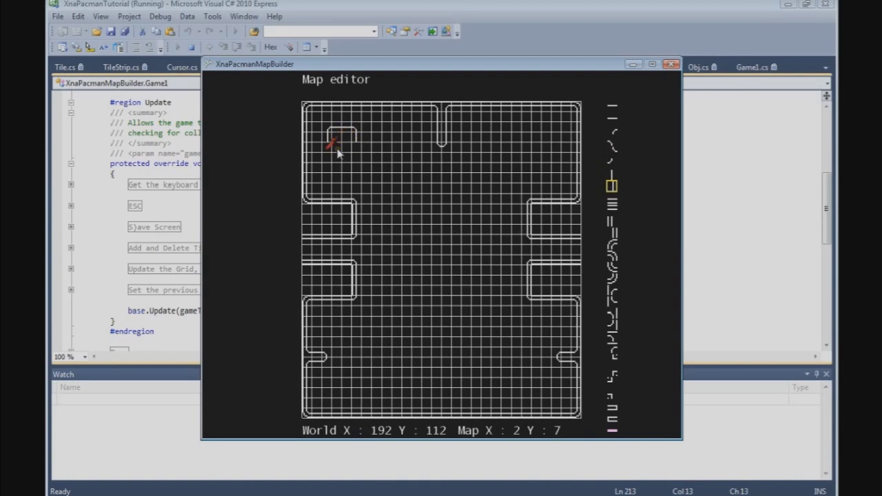
scroll(337, 151, "up", 2)
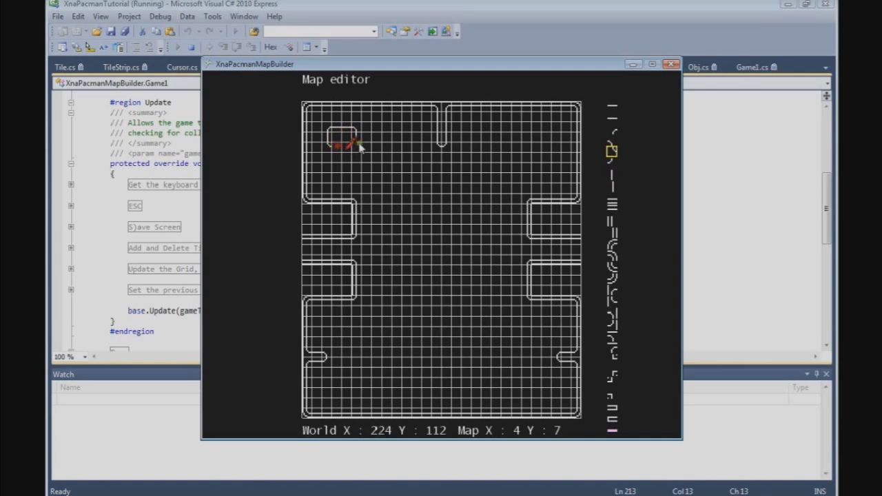
scroll(365, 147, "down", 1)
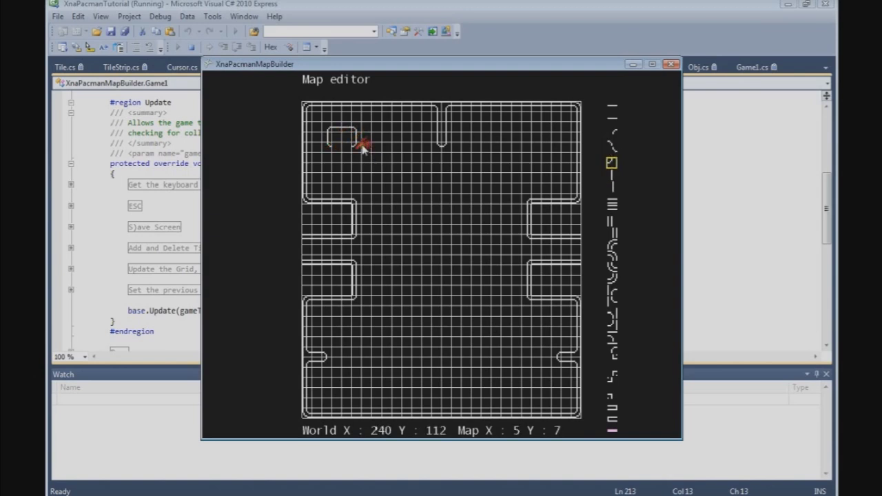
scroll(343, 150, "up", 2)
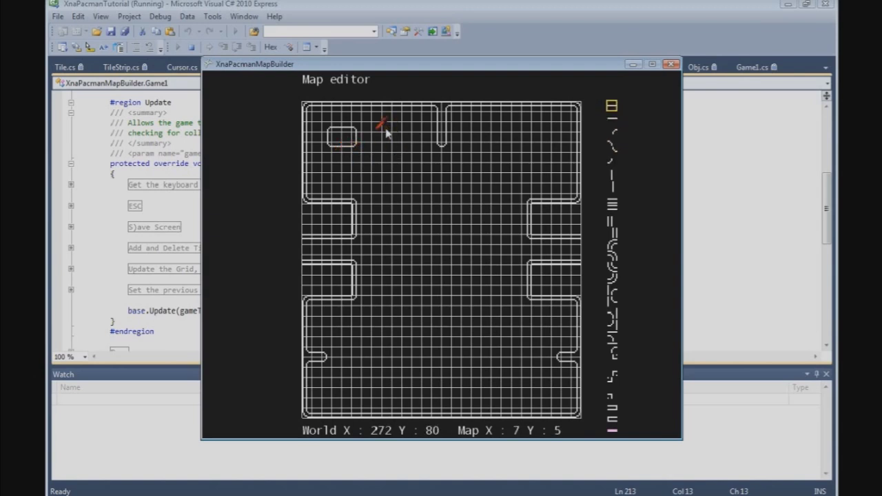
scroll(386, 133, "down", 3)
- Lay a four-tile top edge across Map X 7–11 with rounded corners at both ends
scroll(385, 133, "up", 1)
left_click(386, 133)
scroll(394, 133, "up", 1)
left_click(394, 133)
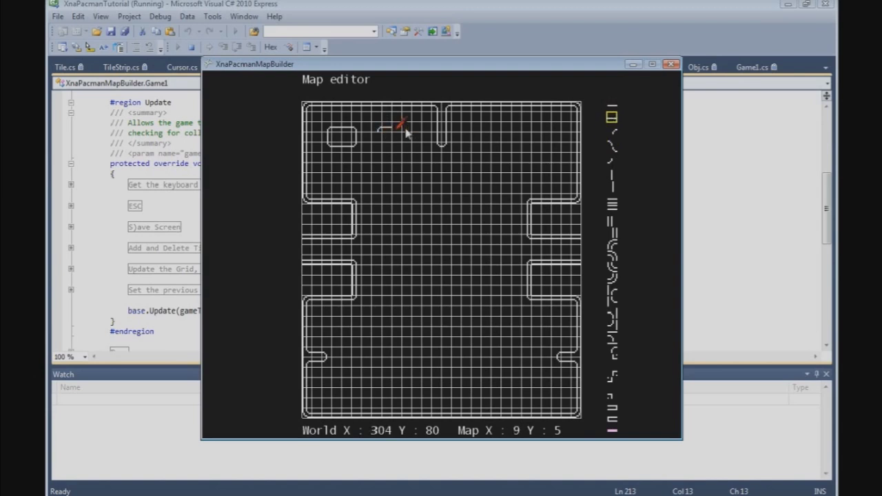
left_click(407, 133)
left_click(418, 133)
scroll(427, 131, "down", 3)
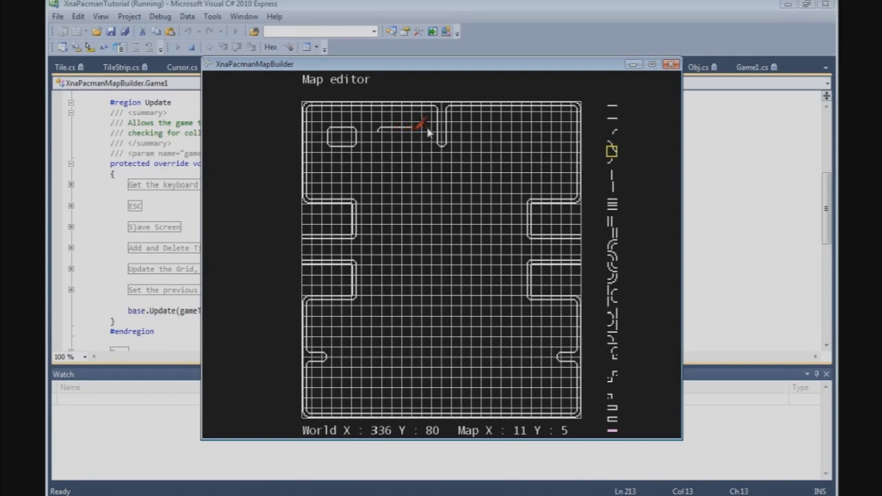
scroll(427, 131, "up", 1)
left_click(418, 129)
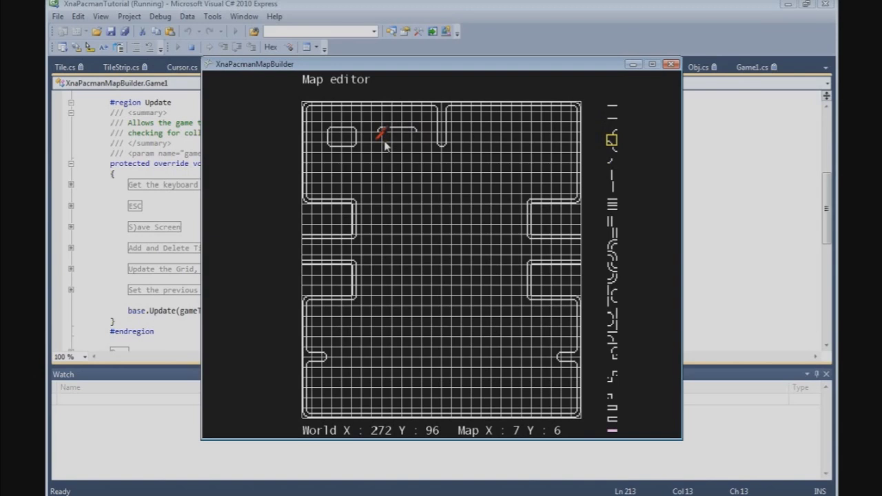
scroll(384, 143, "down", 3)
left_click(383, 138)
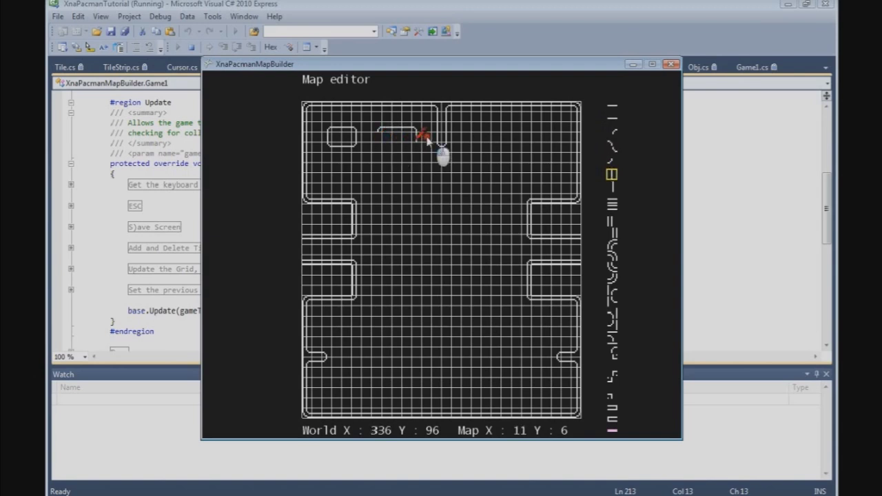
scroll(424, 139, "down", 1)
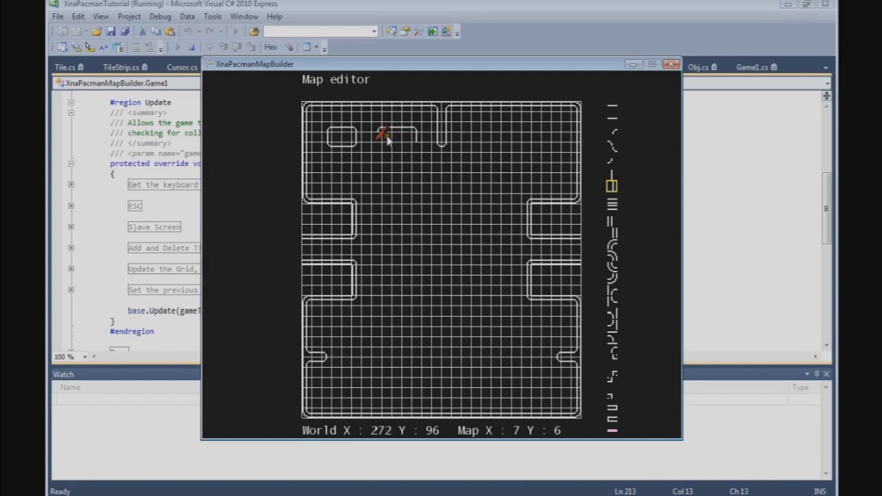
scroll(388, 149, "up", 2)
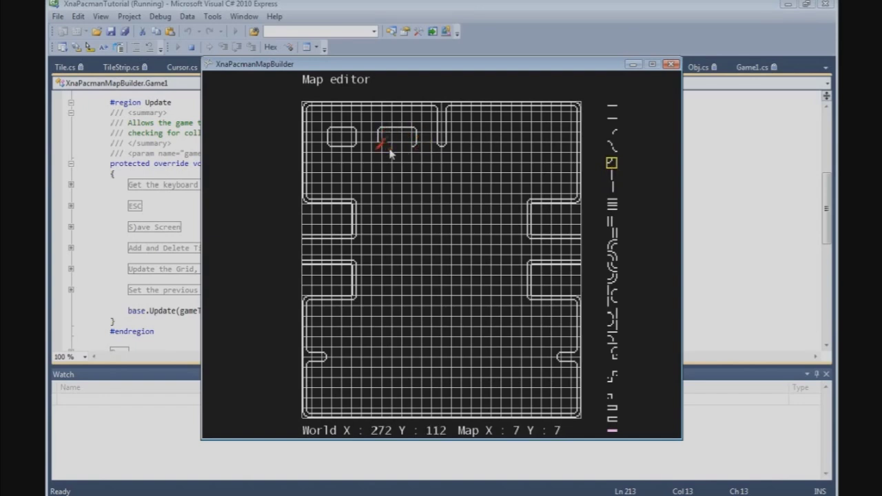
scroll(403, 163, "up", 1)
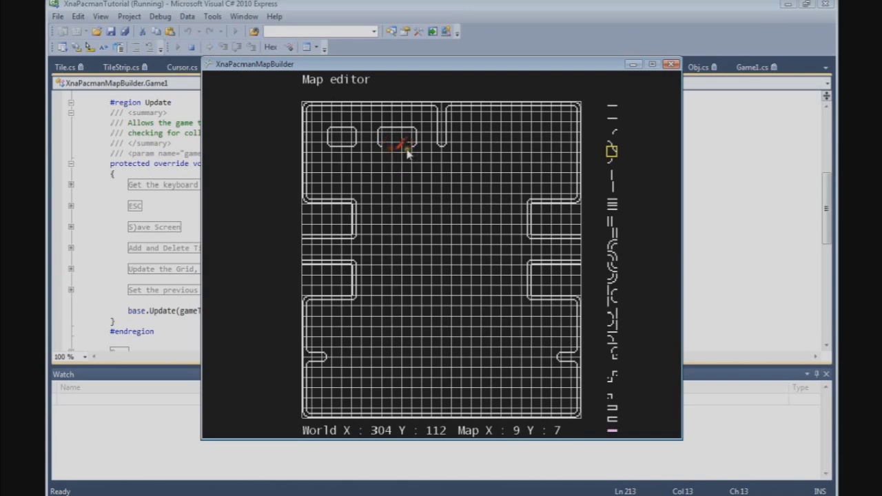
scroll(399, 153, "up", 4)
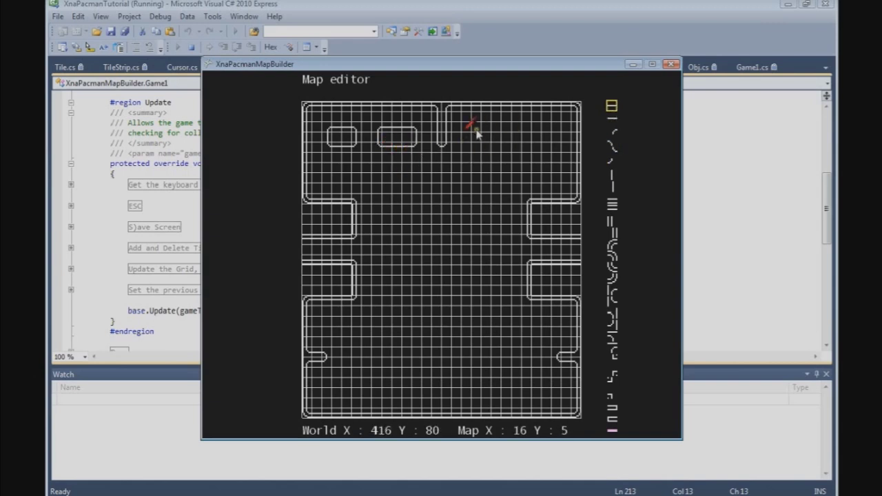
- Lay the third block's top edge right of the central bar, rounding its top-right corner
scroll(474, 133, "down", 1)
scroll(485, 132, "up", 1)
left_click(485, 133)
left_click(510, 132)
scroll(513, 131, "down", 1)
left_click(511, 129)
- Pick the remaining corner and edge tiles to close the block across Map X 16–20, Y 5–7
scroll(479, 141, "down", 1)
scroll(480, 142, "down", 1)
scroll(476, 140, "down", 1)
scroll(480, 149, "up", 1)
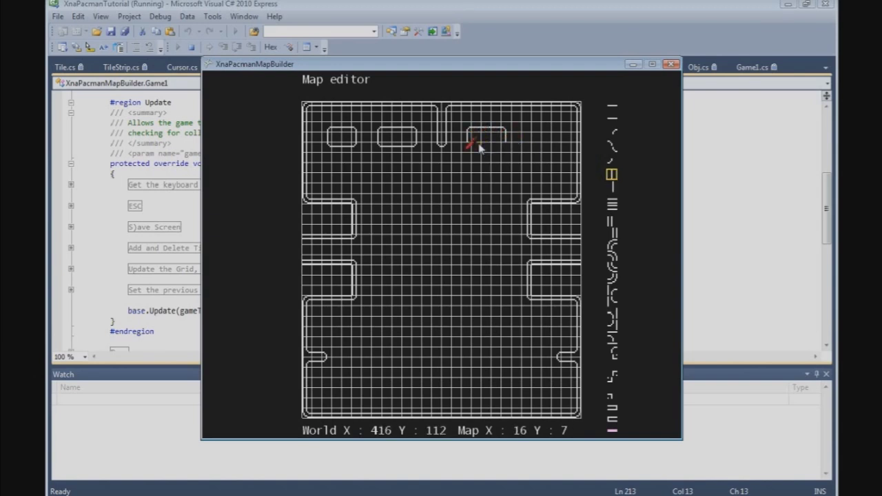
scroll(480, 148, "up", 2)
scroll(512, 146, "down", 1)
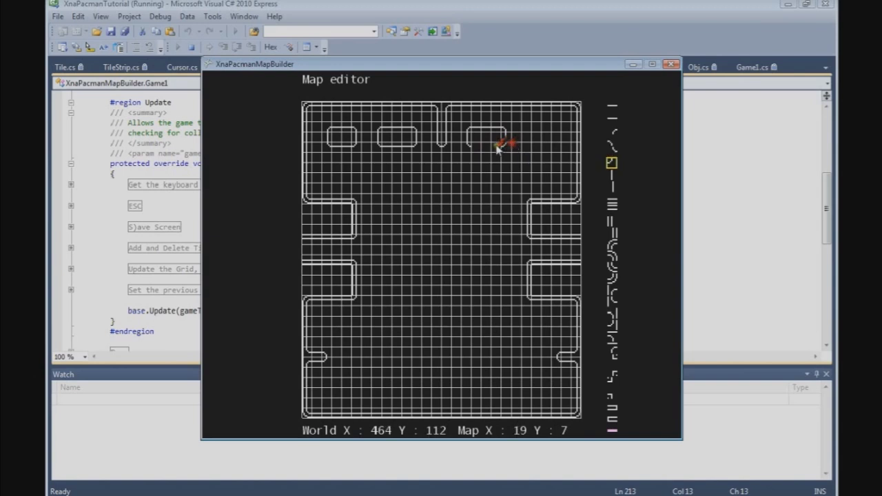
scroll(484, 149, "up", 2)
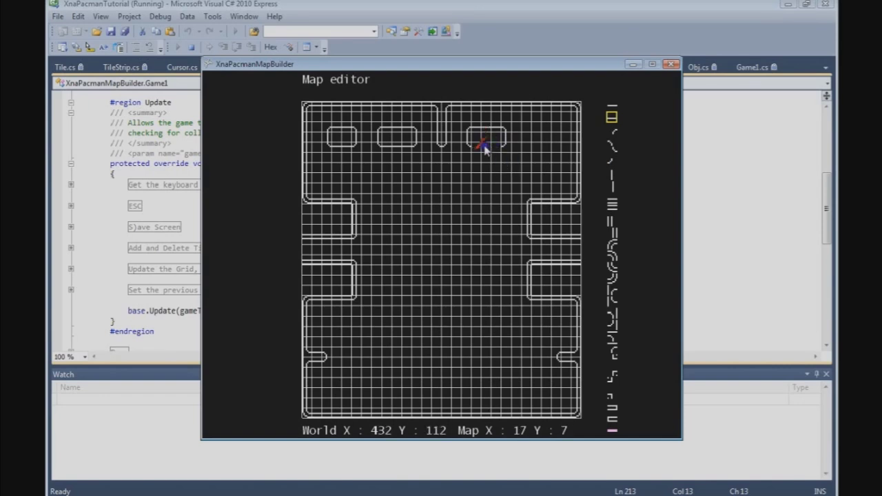
scroll(484, 148, "up", 1)
- Close the fourth rounded block in the upper right, then hide the grid with G
scroll(535, 133, "down", 1)
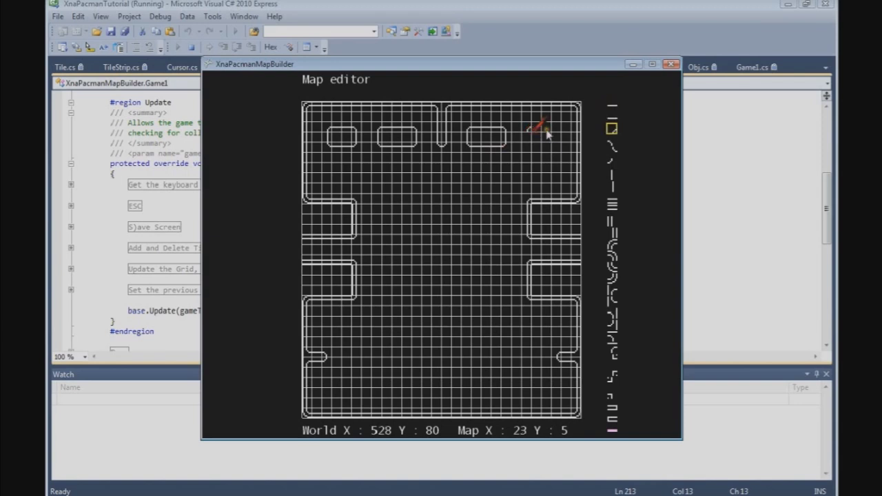
scroll(548, 133, "up", 1)
scroll(548, 133, "up", 1)
scroll(551, 135, "down", 1)
scroll(563, 133, "down", 2)
scroll(541, 143, "down", 3)
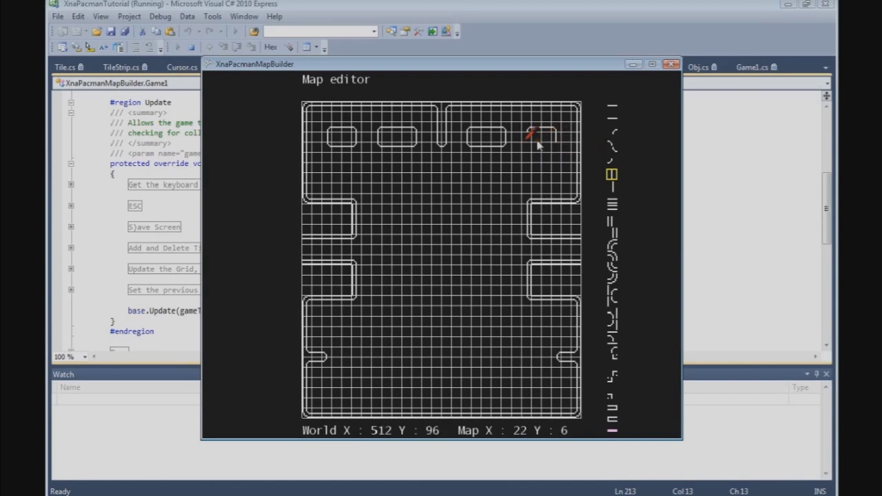
scroll(539, 147, "down", 1)
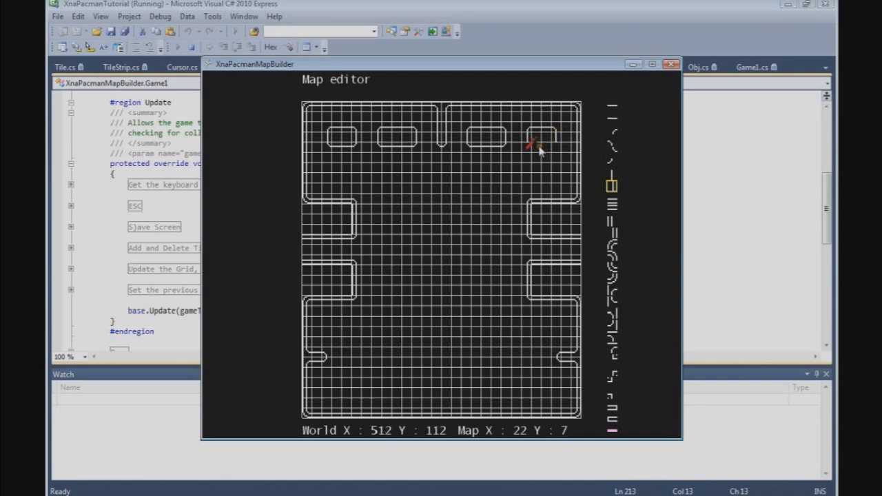
scroll(538, 148, "up", 3)
scroll(564, 146, "down", 1)
scroll(545, 147, "up", 5)
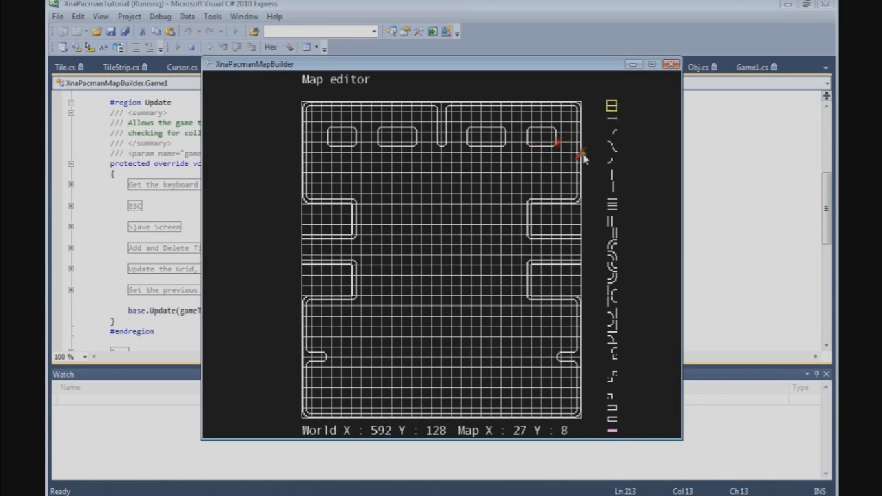
key("g")
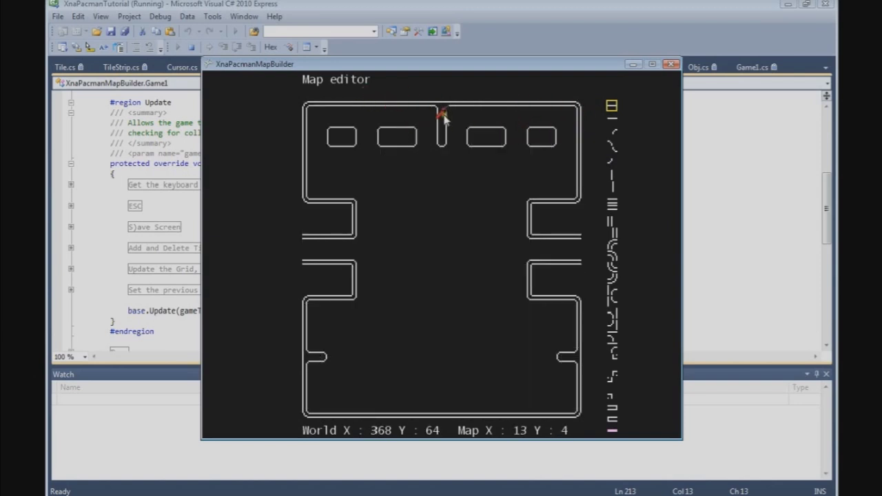
- Turn the grid back on and pick wall tiles for the short row-9 bar
key("g")
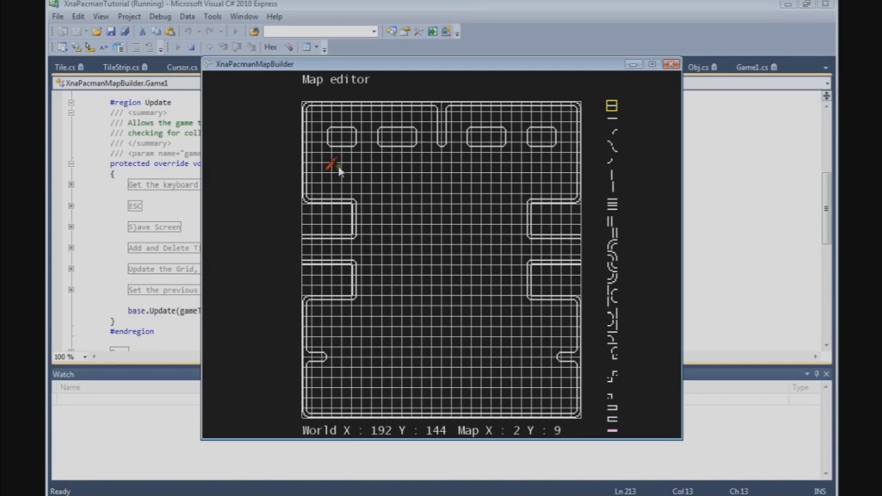
scroll(339, 171, "down", 1)
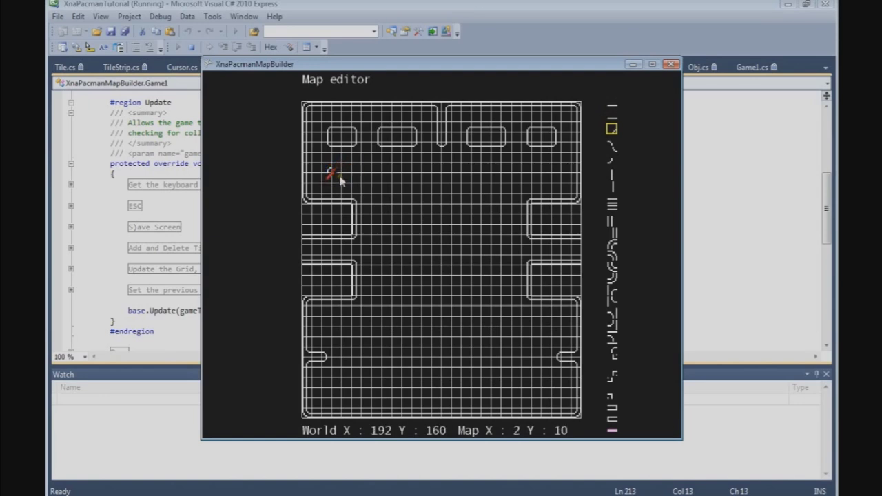
scroll(338, 177, "down", 1)
scroll(339, 178, "down", 1)
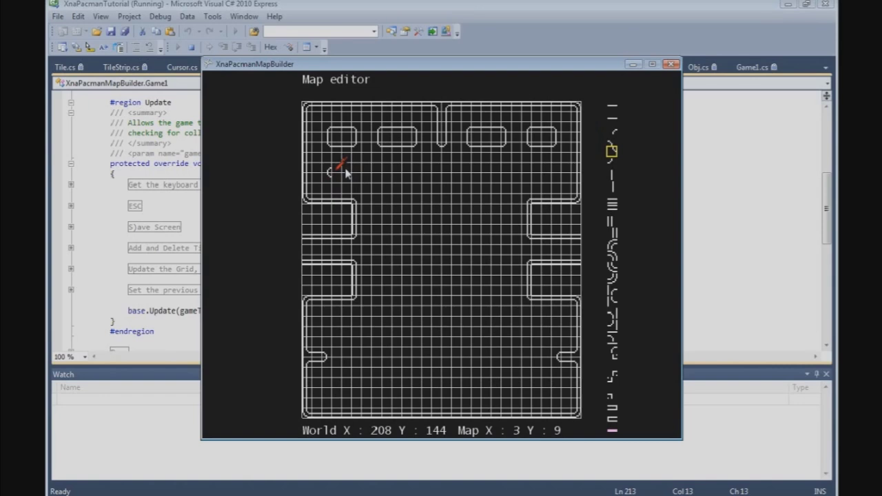
- Place a rounded cap at column 7 to start a vertical wall
scroll(347, 174, "up", 3)
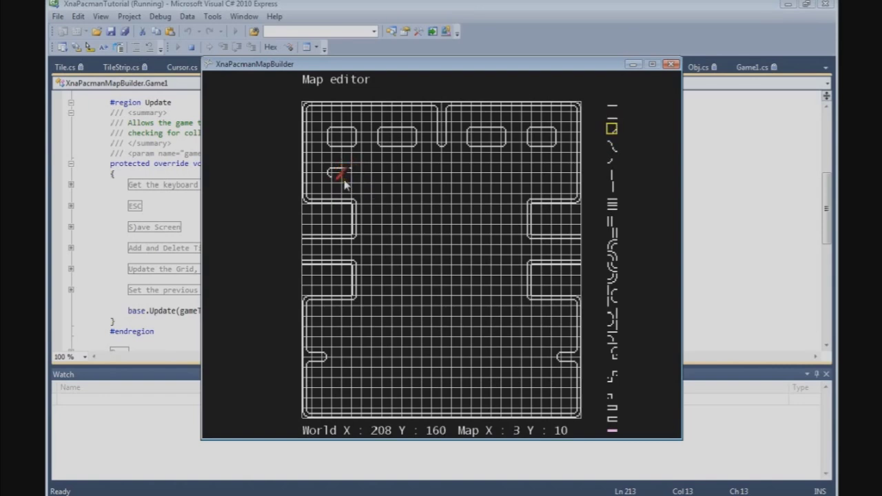
scroll(344, 183, "up", 1)
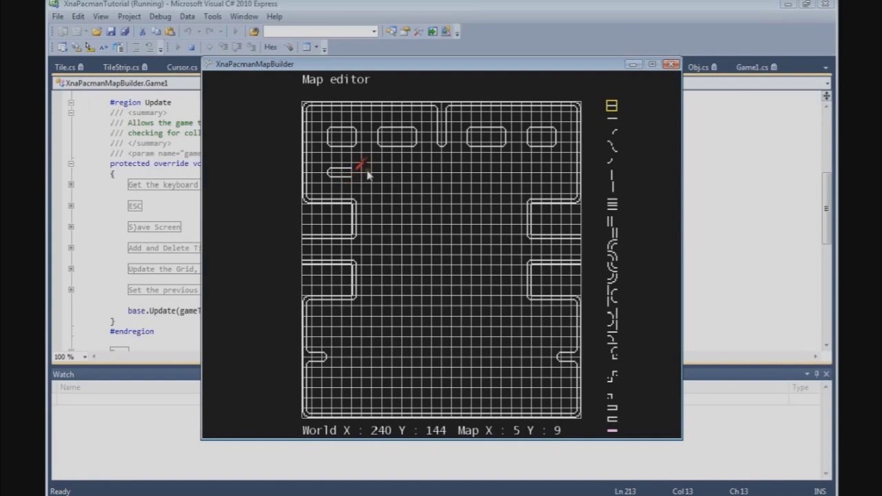
scroll(367, 174, "down", 3)
scroll(367, 174, "down", 1)
scroll(388, 170, "up", 3)
left_click(388, 170)
scroll(391, 173, "down", 2)
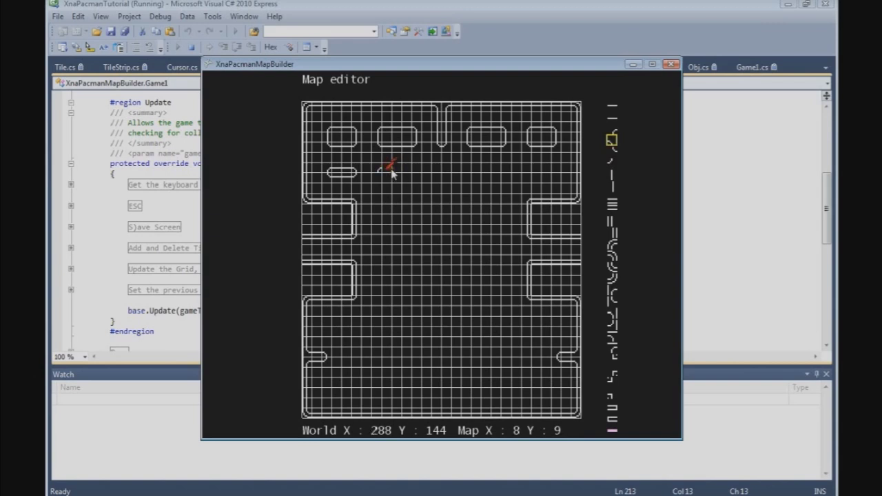
- Paint the vertical wall down column 7 below the rounded cap
scroll(383, 180, "down", 2)
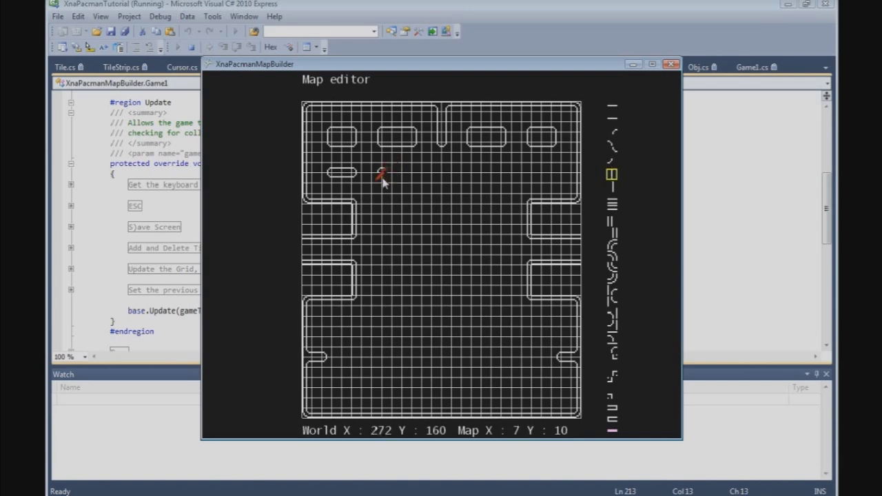
left_click(384, 178)
left_click(394, 185)
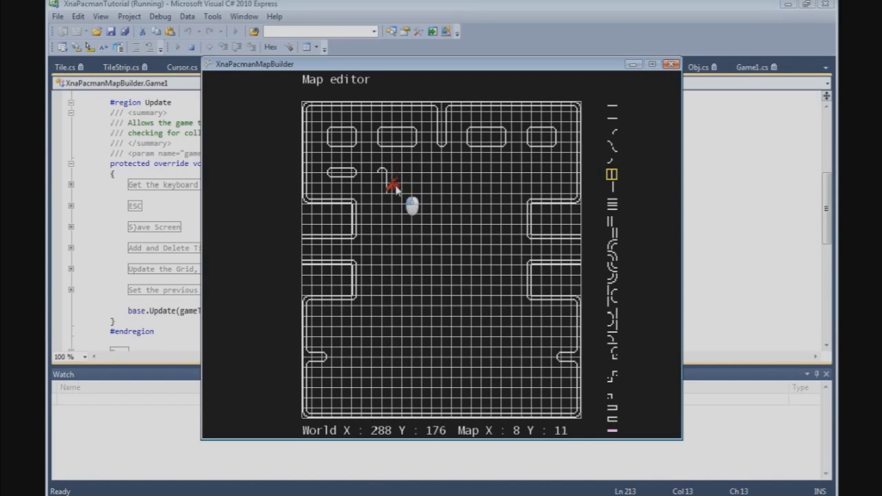
scroll(391, 189, "down", 1)
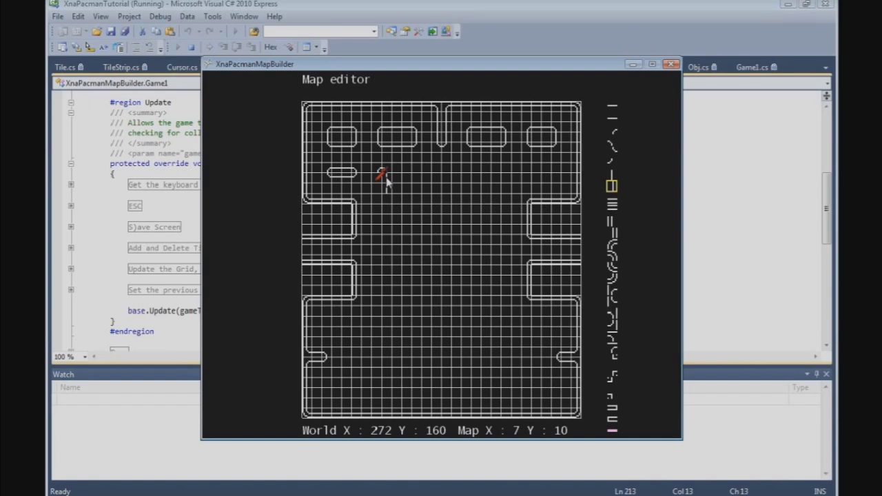
left_click_drag(386, 181, 389, 239)
- Add a short rightward arm near row 13 to form the sideways T
scroll(392, 231, "up", 3)
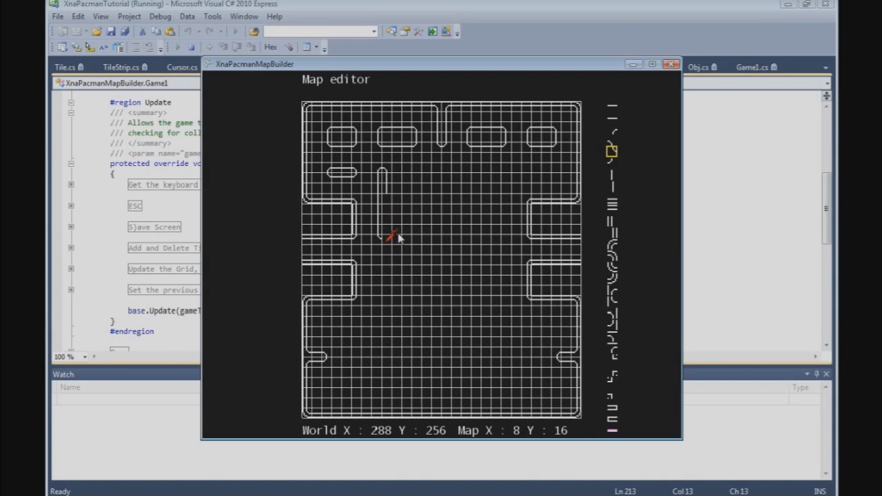
scroll(399, 237, "down", 1)
scroll(395, 235, "down", 2)
scroll(406, 244, "up", 1)
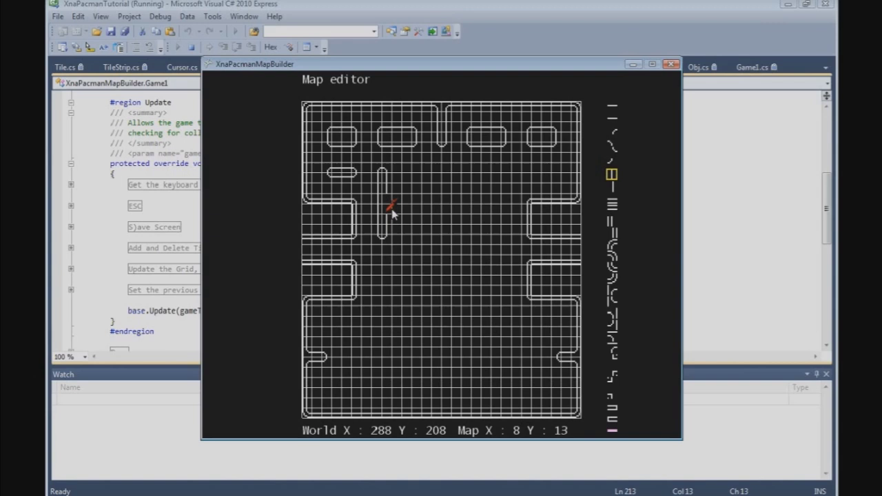
scroll(391, 214, "up", 2)
scroll(391, 214, "up", 2)
scroll(392, 206, "down", 1)
scroll(391, 206, "up", 1)
scroll(391, 204, "down", 1)
scroll(395, 201, "down", 1)
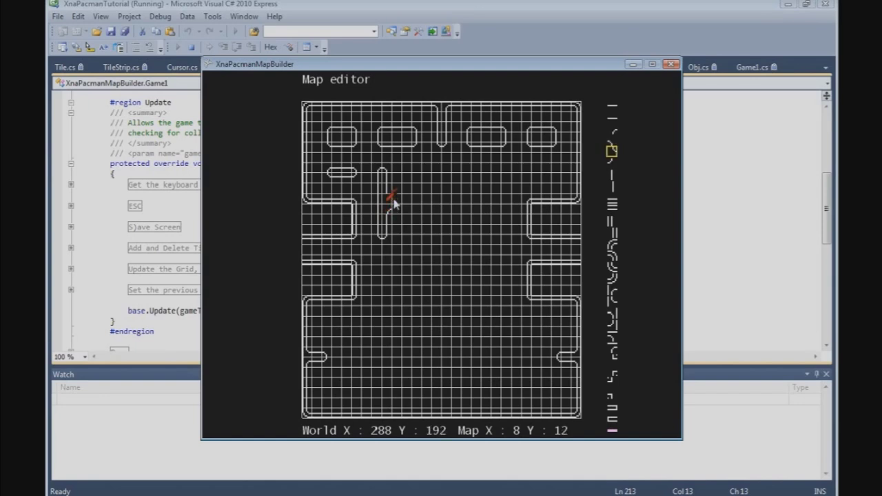
scroll(409, 205, "up", 3)
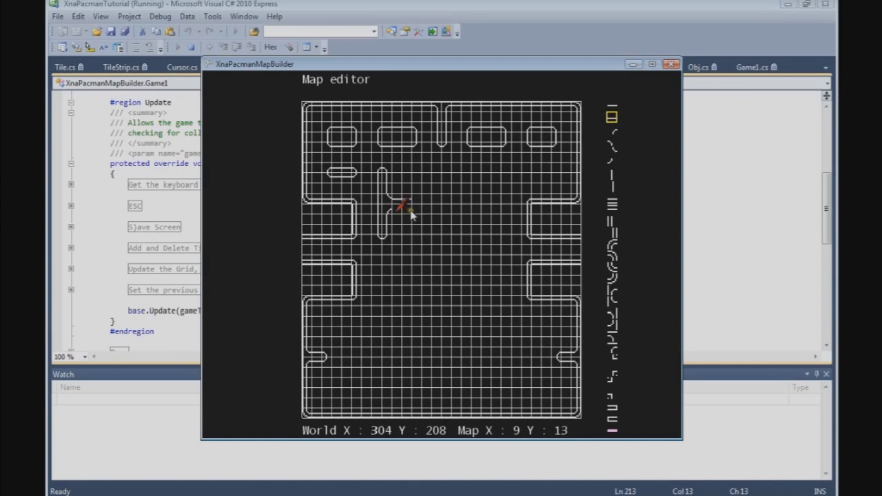
scroll(408, 216, "up", 1)
left_click(405, 207)
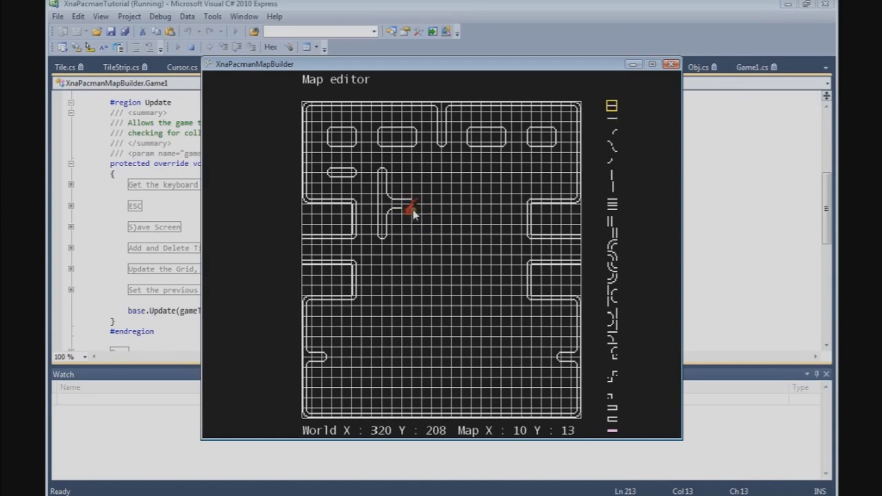
scroll(424, 204, "down", 3)
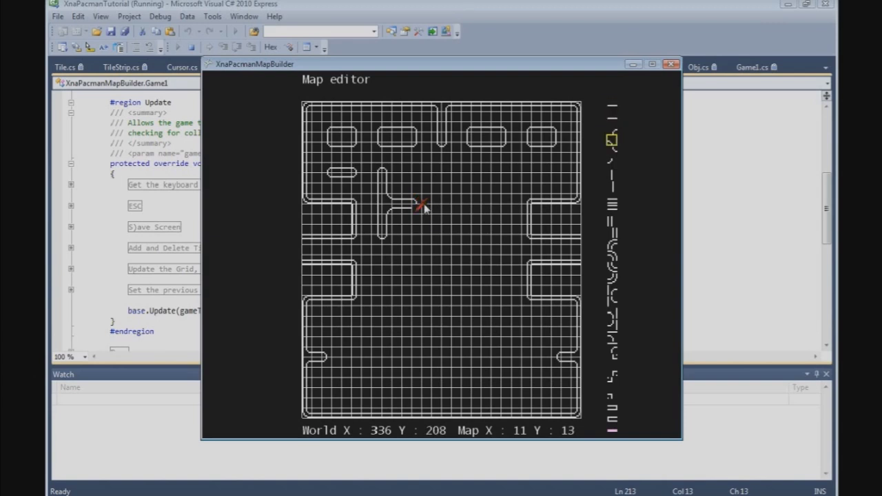
scroll(424, 207, "down", 2)
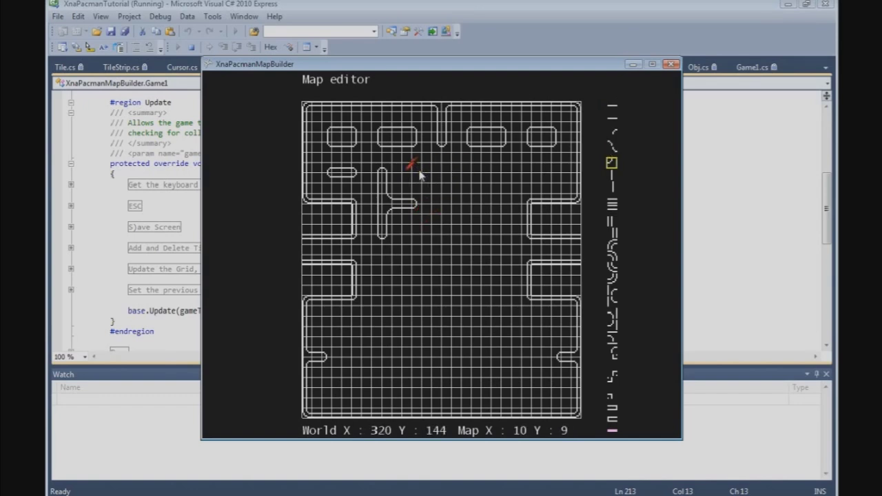
scroll(420, 175, "up", 3)
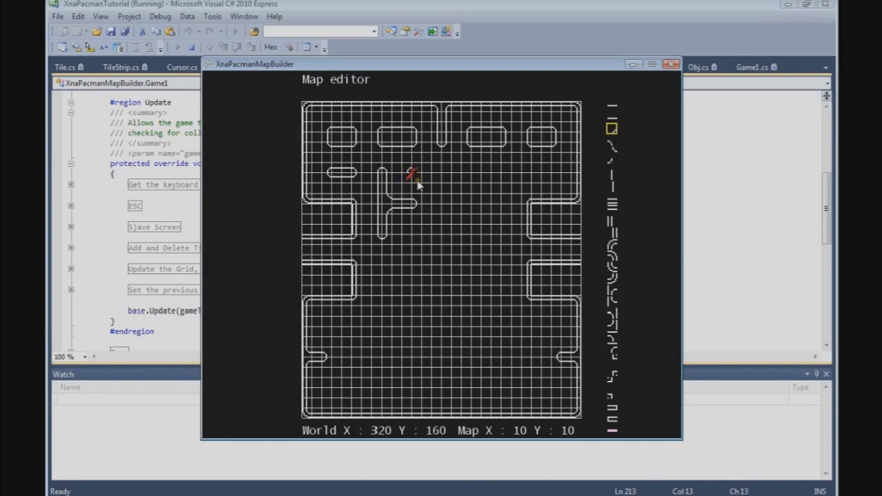
- Start the row-9 central wall with a rounded end and paint it rightward
scroll(417, 183, "down", 2)
left_click(417, 183)
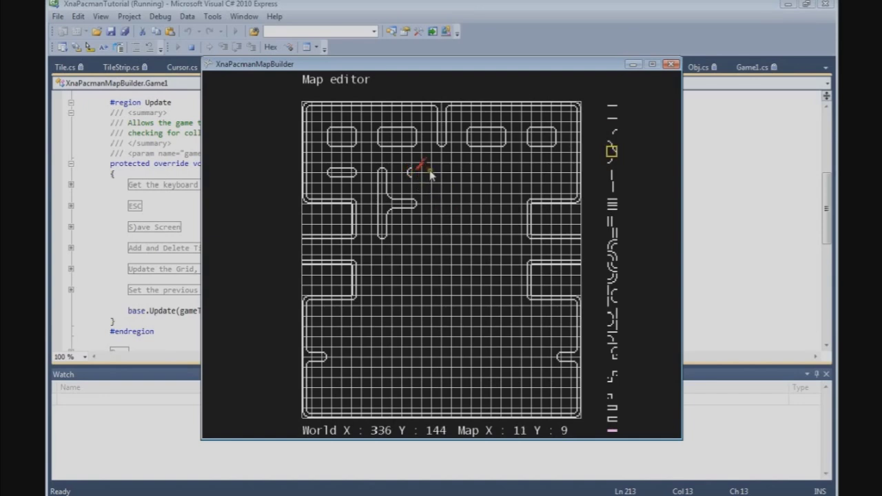
scroll(429, 175, "up", 3)
left_click(430, 175)
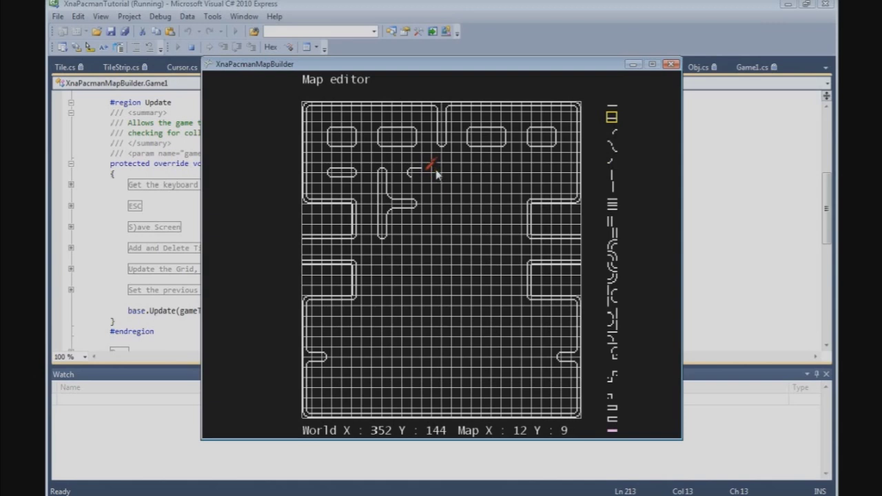
mouse_move(444, 174)
left_mouse_down()
mouse_move(476, 172)
mouse_move(500, 186)
mouse_move(492, 173)
left_mouse_up()
- Cap the right end of the central horizontal wall
scroll(492, 173, "down", 1)
scroll(492, 173, "down", 1)
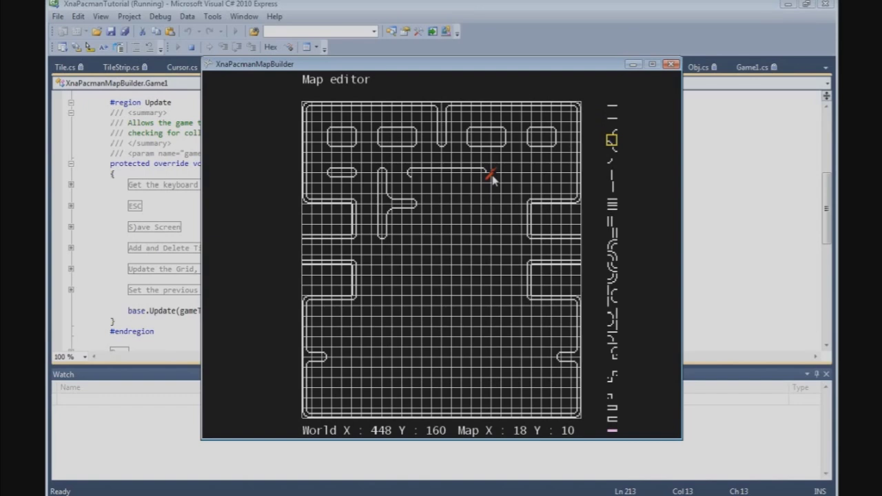
scroll(492, 178, "down", 2)
scroll(488, 179, "up", 5)
left_click(485, 178)
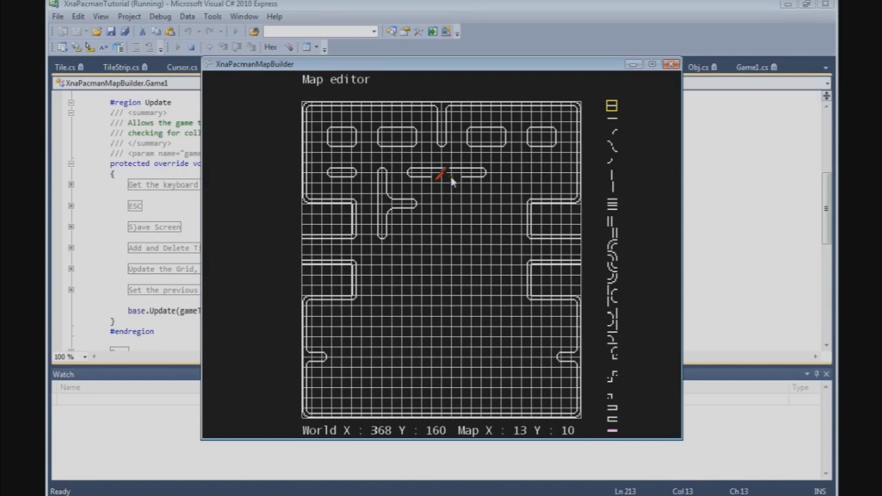
- Replace a wrongly placed curved piece so the central wall is continuous
scroll(451, 181, "down", 2)
left_click(451, 180)
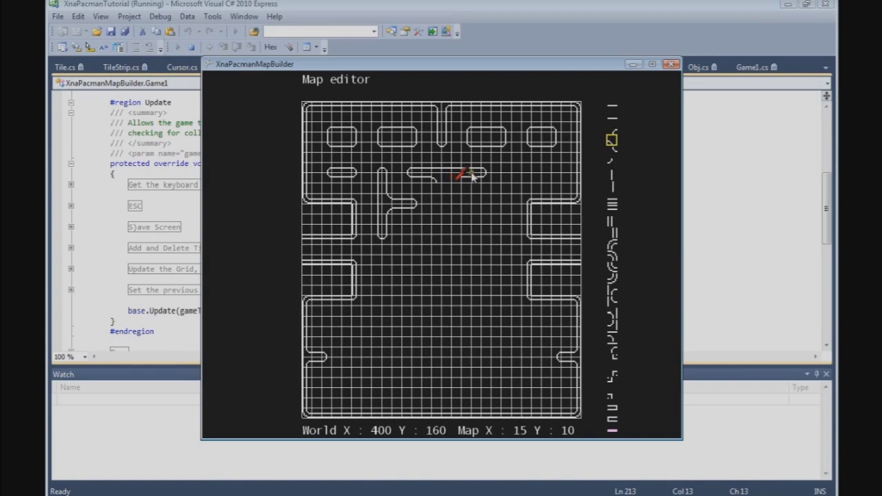
right_click(441, 170)
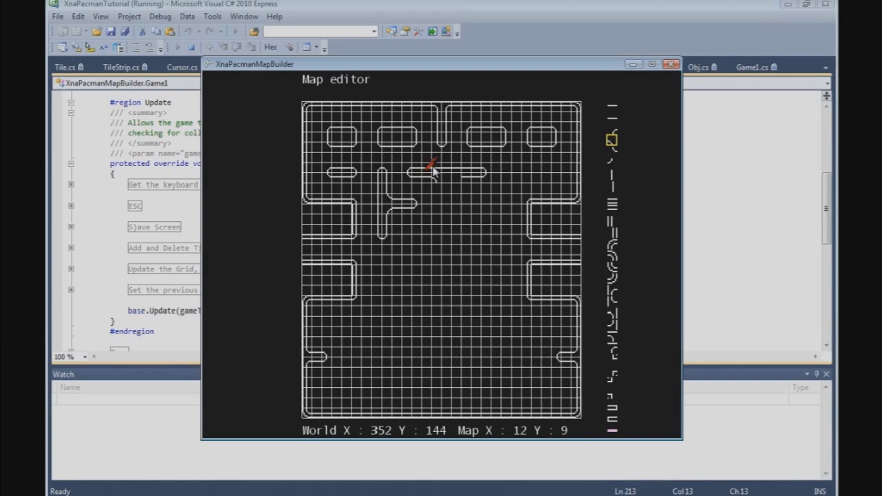
left_click(433, 170)
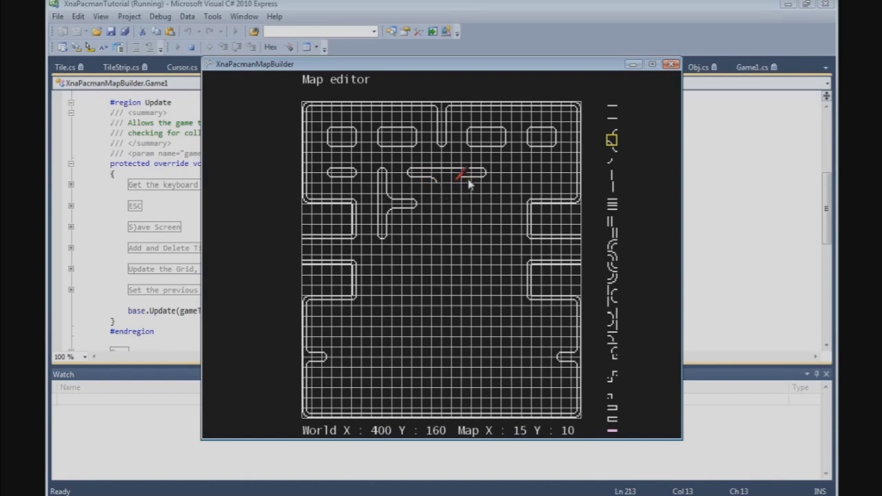
- Add a curved piece beneath the central bar and remove a misplaced curve tile
scroll(468, 183, "down", 1)
scroll(475, 189, "up", 2)
left_click(450, 189)
right_click(466, 178)
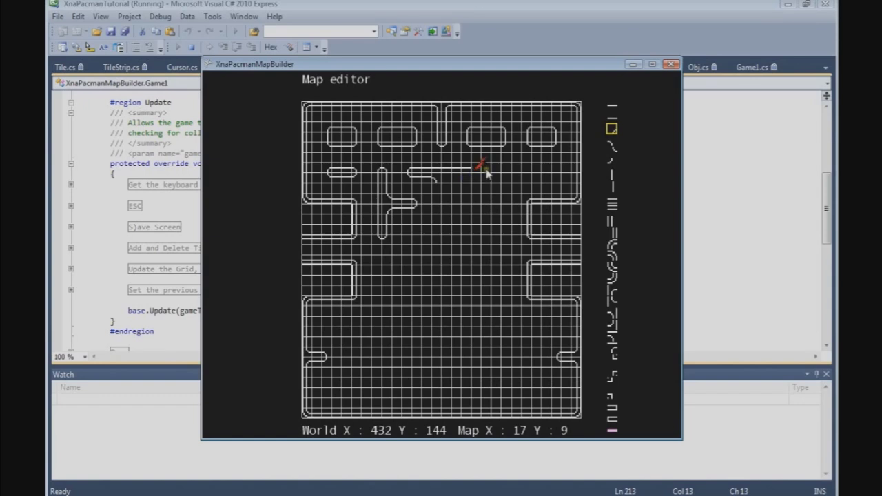
scroll(486, 174, "down", 2)
scroll(486, 177, "down", 2)
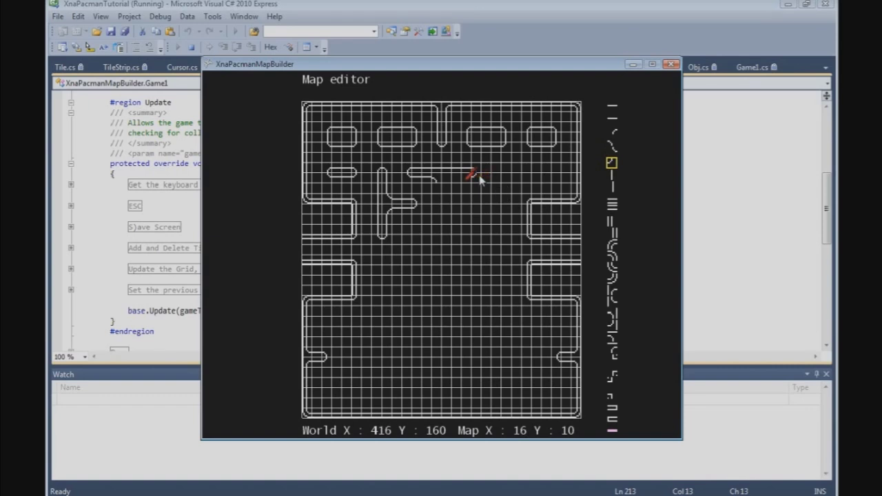
- Drop a stem from the central bar's middle to a rounded end near row 13
scroll(480, 178, "up", 4)
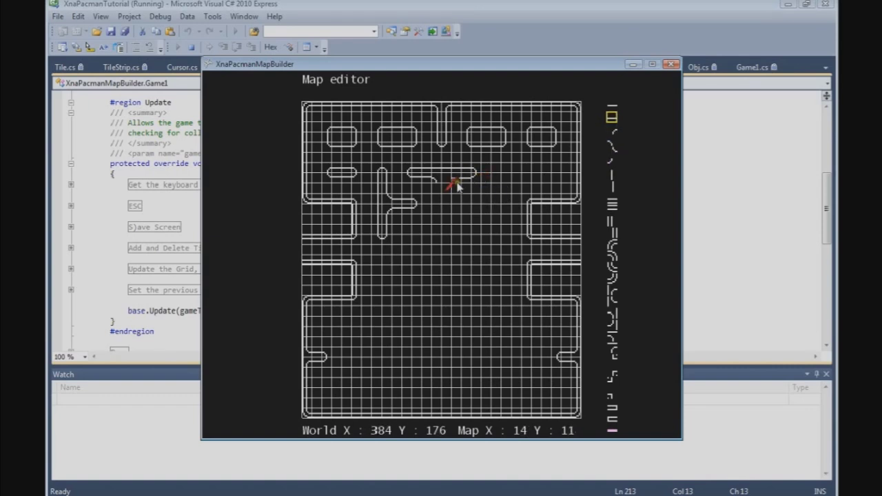
scroll(456, 183, "down", 1)
scroll(453, 191, "down", 2)
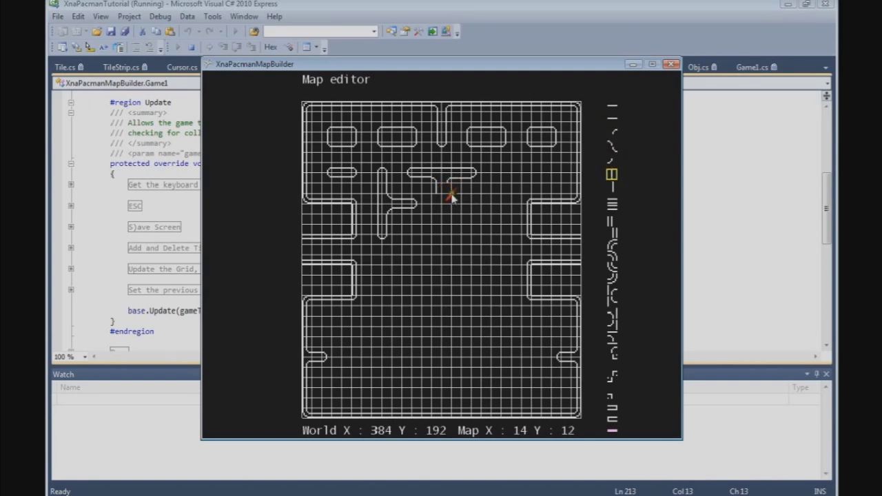
left_click(439, 198)
scroll(453, 194, "down", 1)
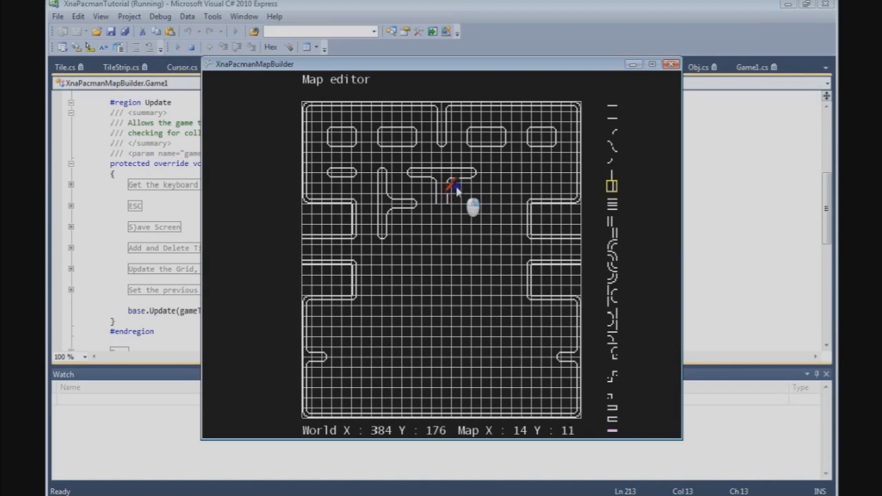
left_click(445, 195)
right_click(445, 206)
scroll(457, 194, "up", 1)
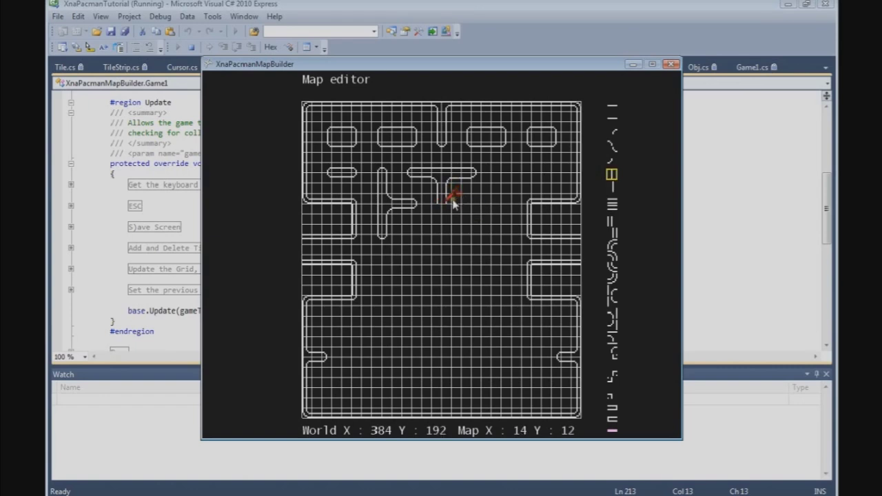
scroll(446, 208, "up", 2)
scroll(454, 207, "down", 1)
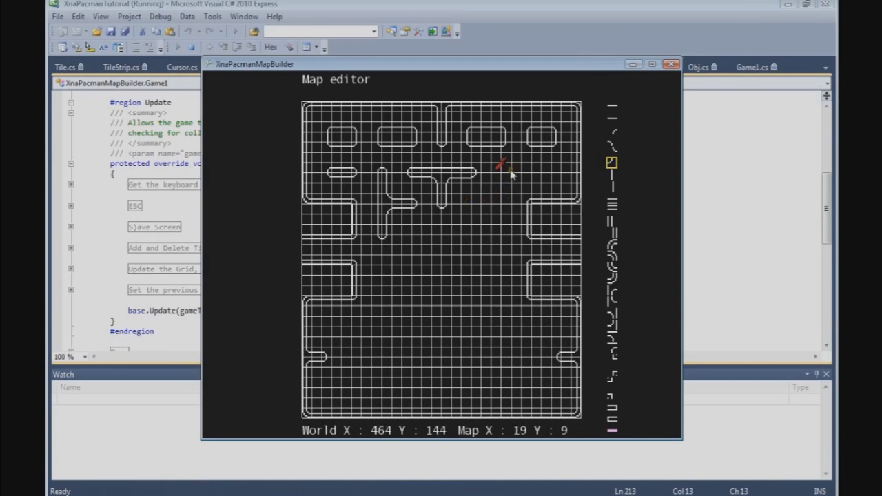
- Cap the top of a new vertical wall at column 19 with an arch tile
scroll(511, 174, "up", 2)
scroll(517, 175, "down", 1)
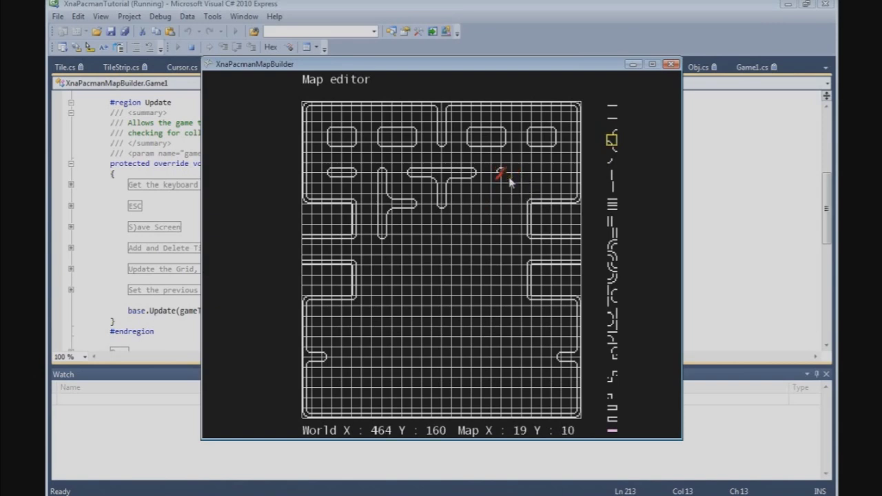
scroll(510, 180, "down", 3)
left_click(509, 178)
- Round off the bottom of the column-19 vertical wall with a curve tile
scroll(505, 178, "down", 1)
scroll(518, 183, "up", 1)
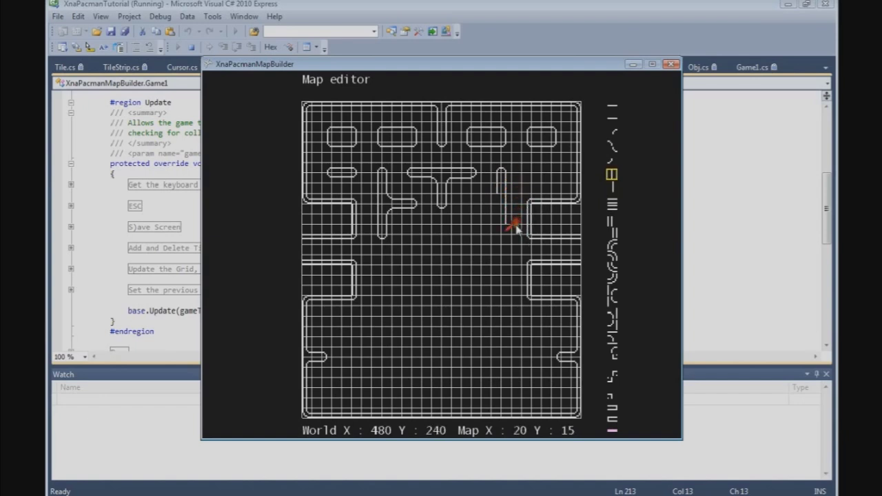
scroll(515, 229, "up", 1)
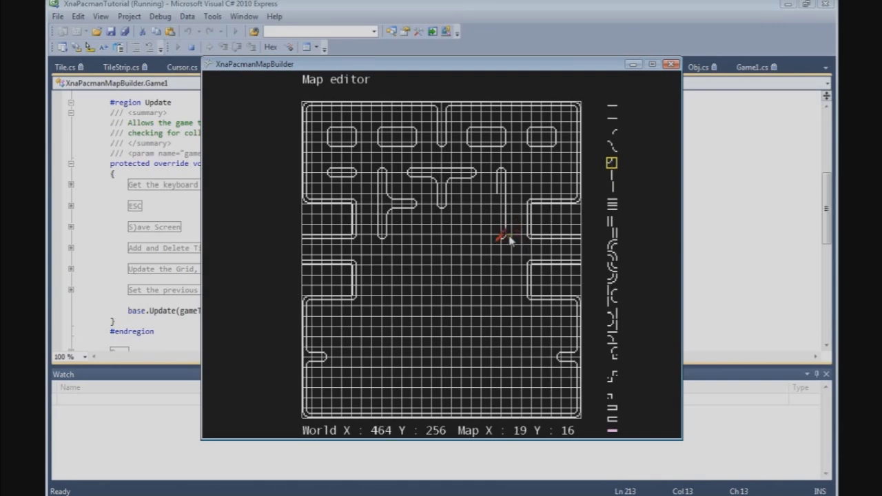
scroll(510, 239, "up", 1)
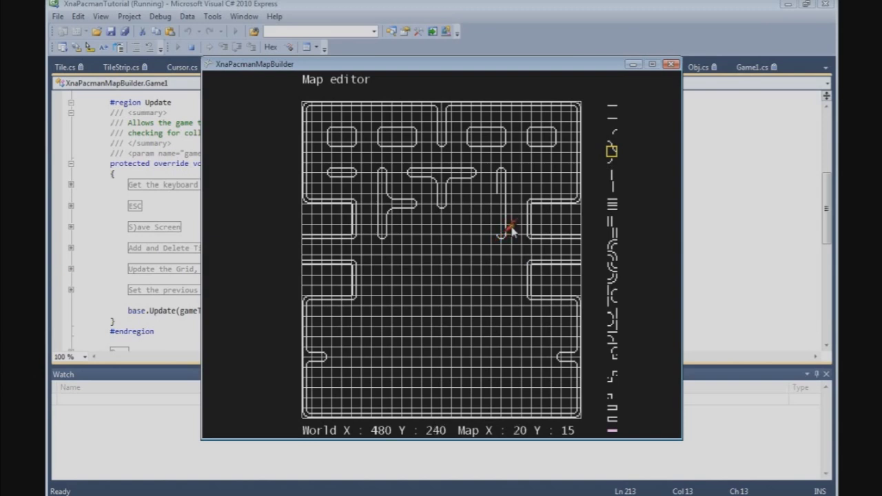
scroll(511, 233, "down", 3)
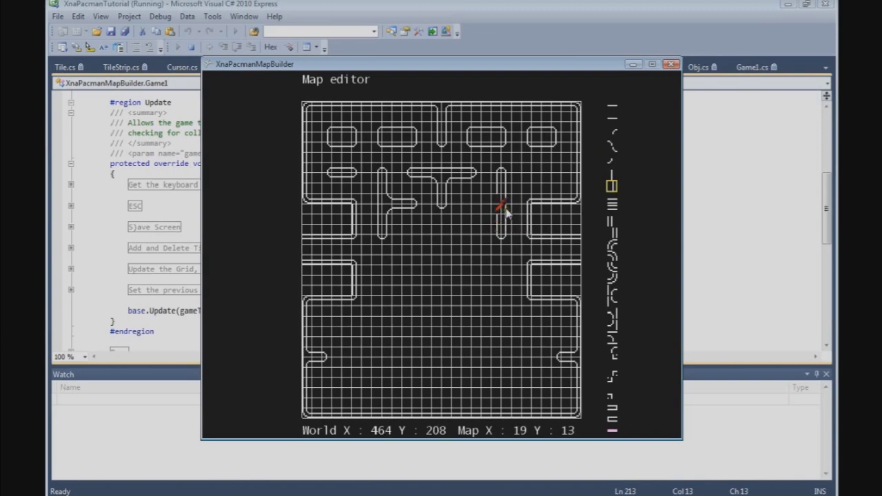
scroll(505, 212, "up", 4)
left_click(505, 213)
- Add a short leftward arm near row 12 off the right vertical bar
scroll(506, 204, "down", 2)
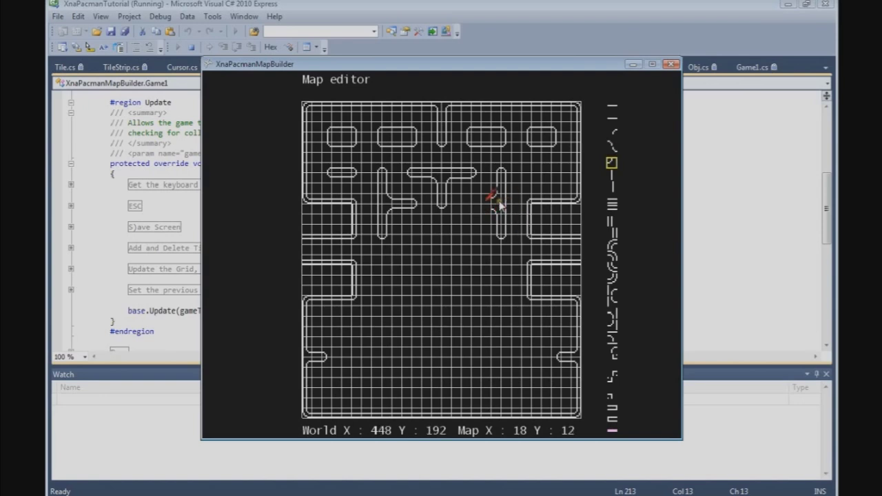
scroll(501, 205, "up", 4)
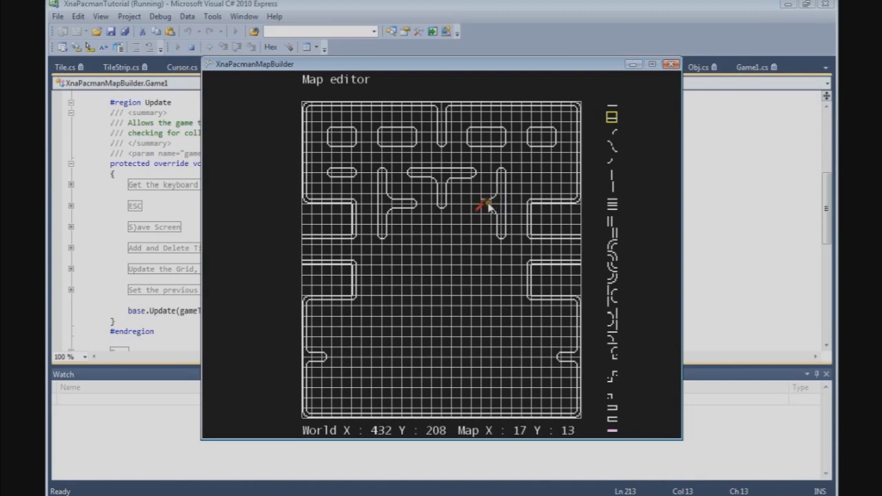
left_click(491, 201)
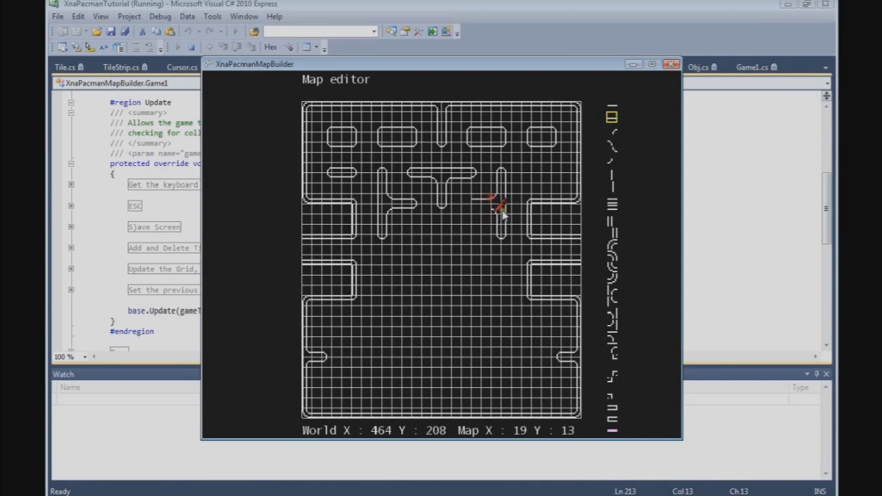
scroll(497, 214, "up", 1)
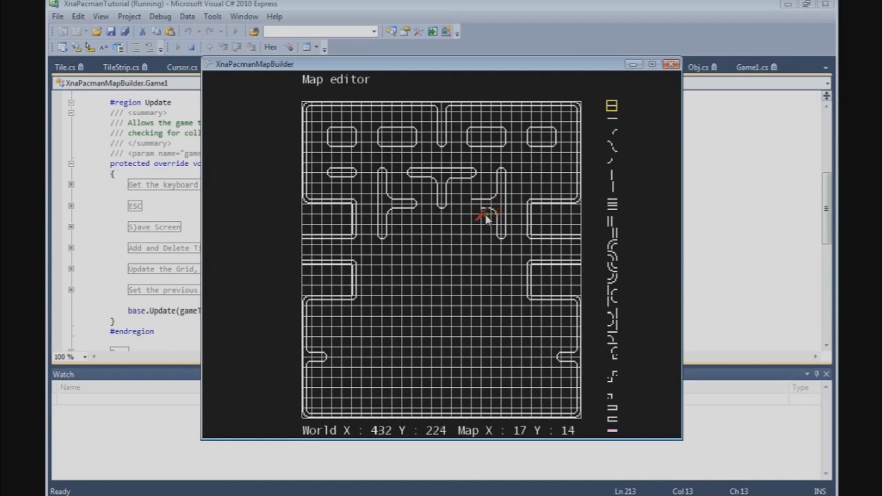
scroll(479, 207, "down", 3)
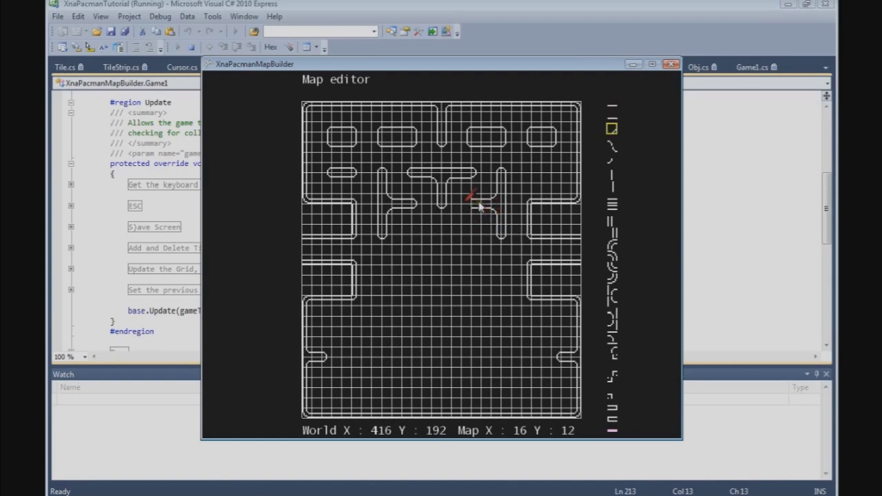
scroll(480, 205, "down", 1)
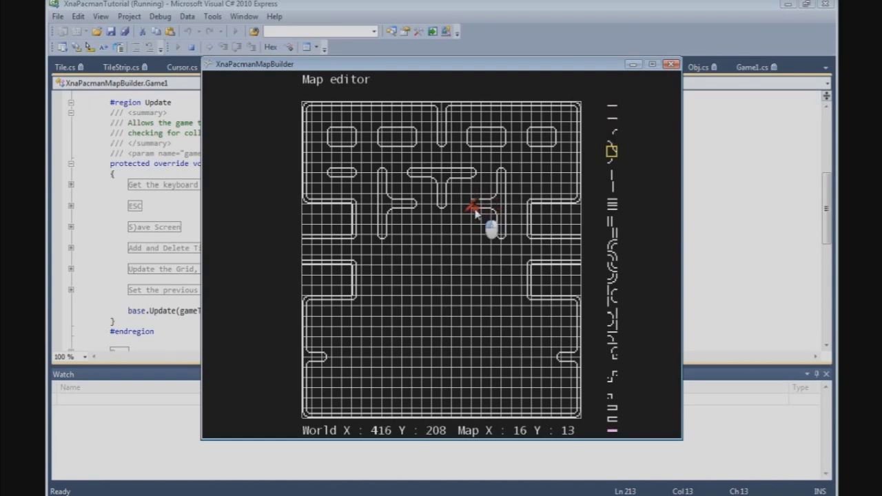
scroll(478, 201, "up", 1)
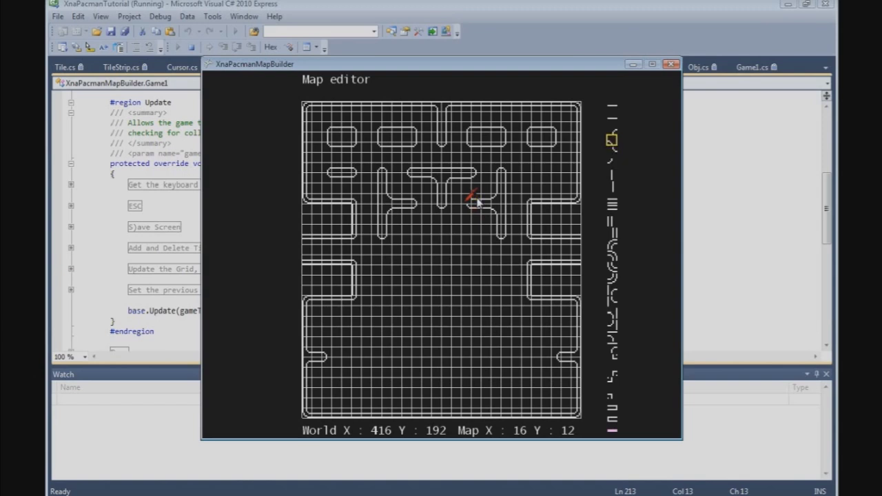
scroll(479, 201, "up", 1)
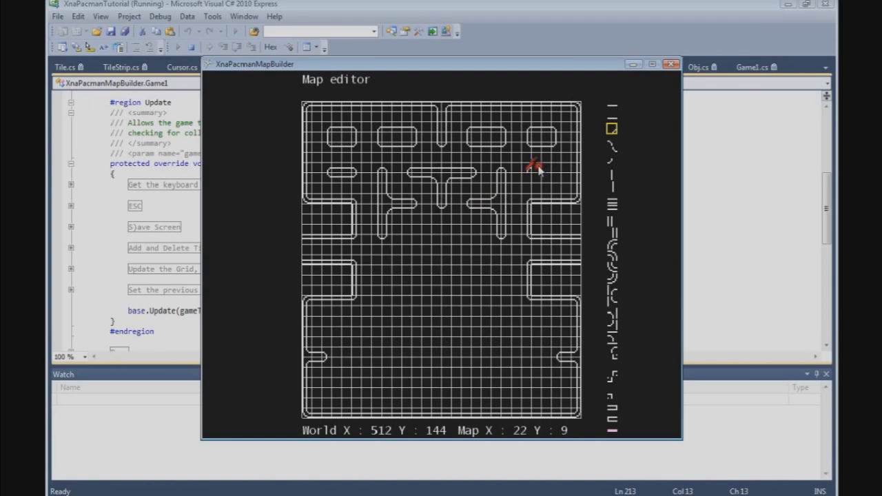
- Pick the end-cap tiles for a short rounded bar at Map 23–24, row 10
scroll(546, 169, "up", 1)
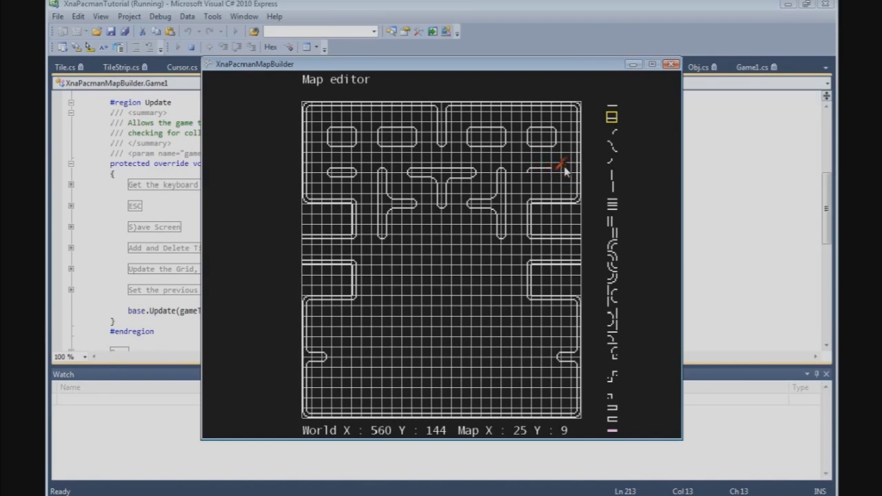
scroll(564, 170, "down", 2)
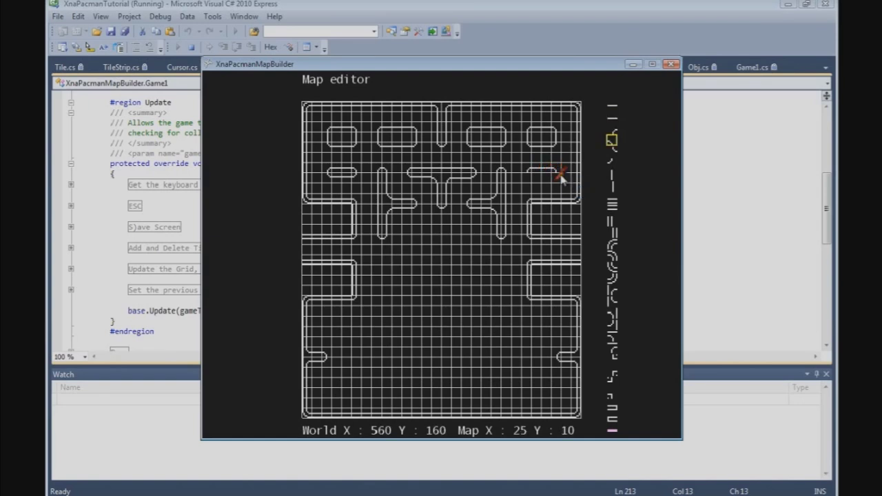
scroll(561, 175, "down", 1)
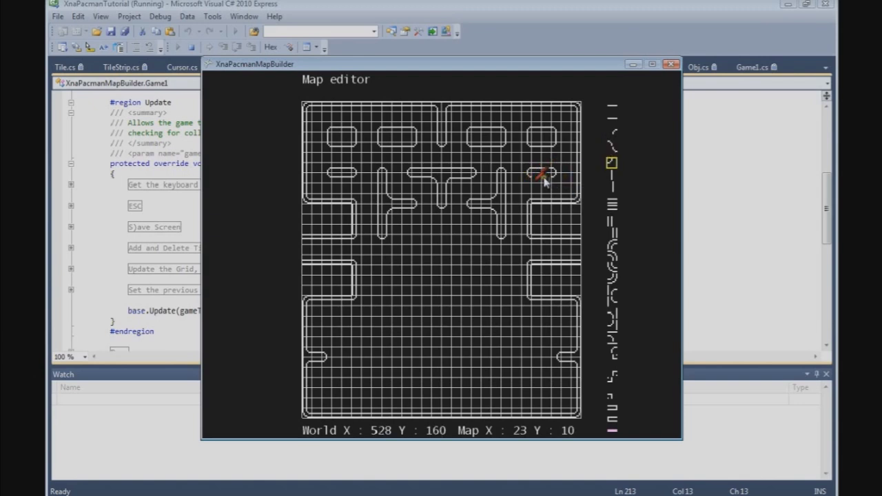
scroll(543, 177, "up", 2)
scroll(543, 178, "up", 2)
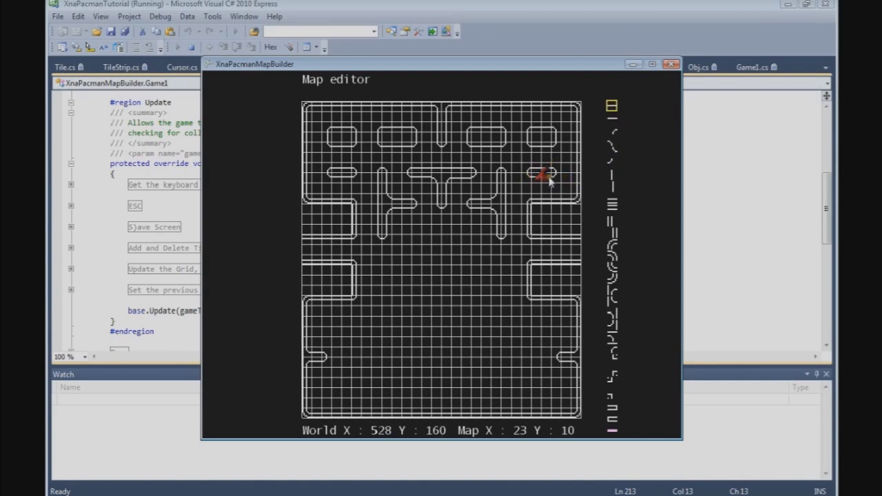